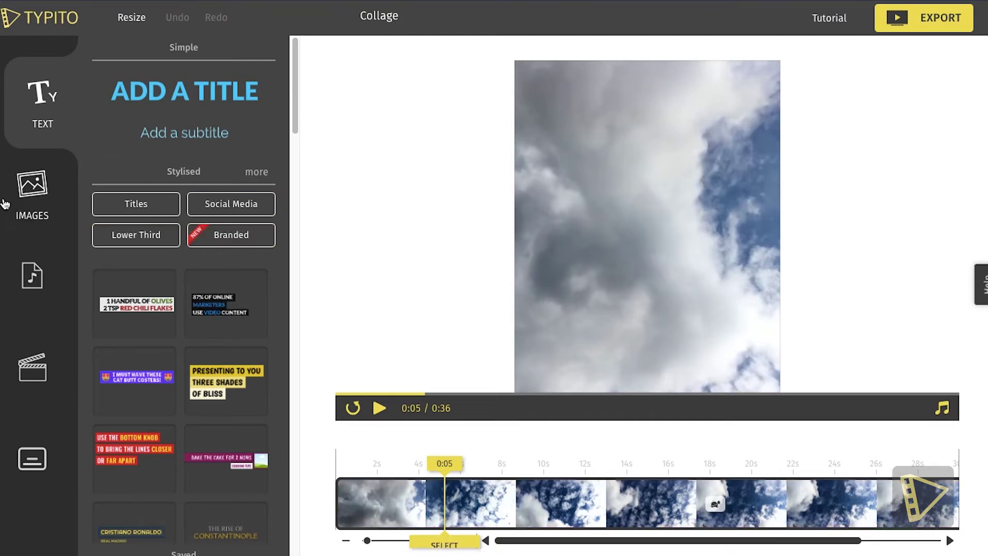
# Upload plane.jpg from the Desktop to the project's image collection.
pyautogui.click(32, 185)
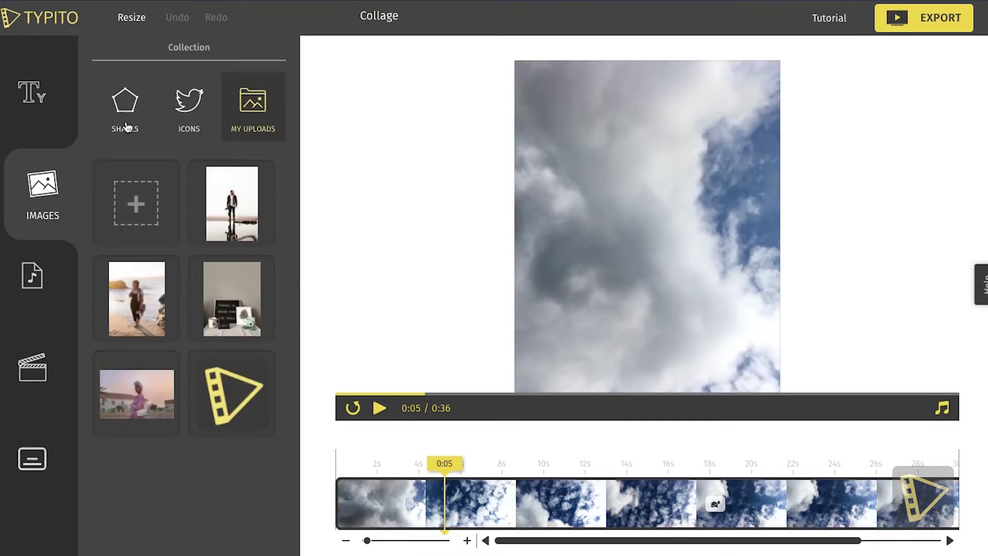
pyautogui.click(130, 206)
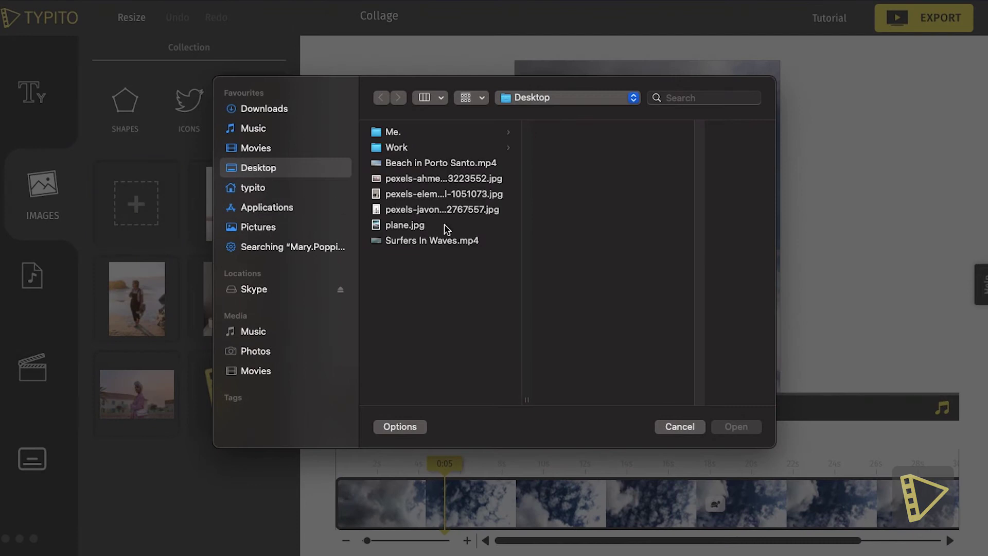
pyautogui.click(422, 227)
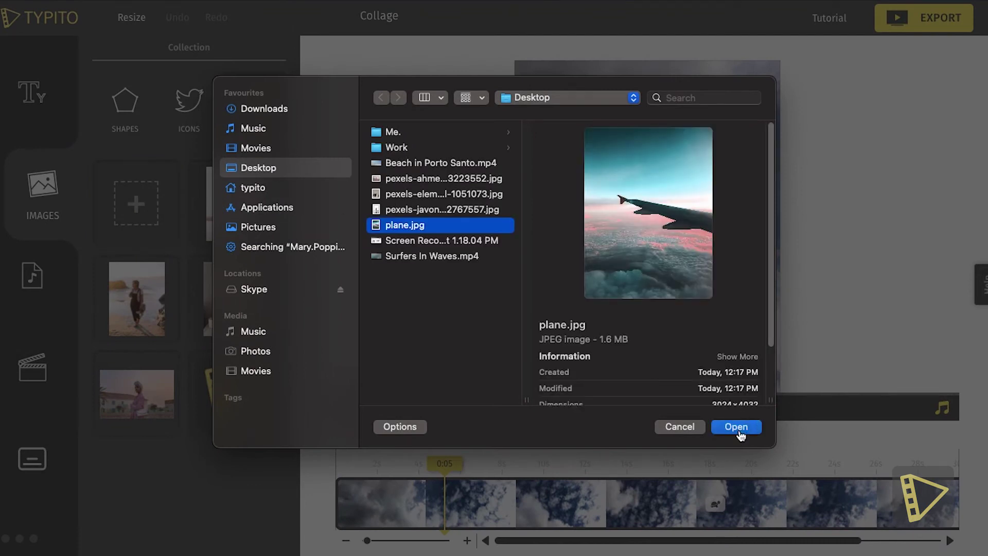
pyautogui.click(740, 431)
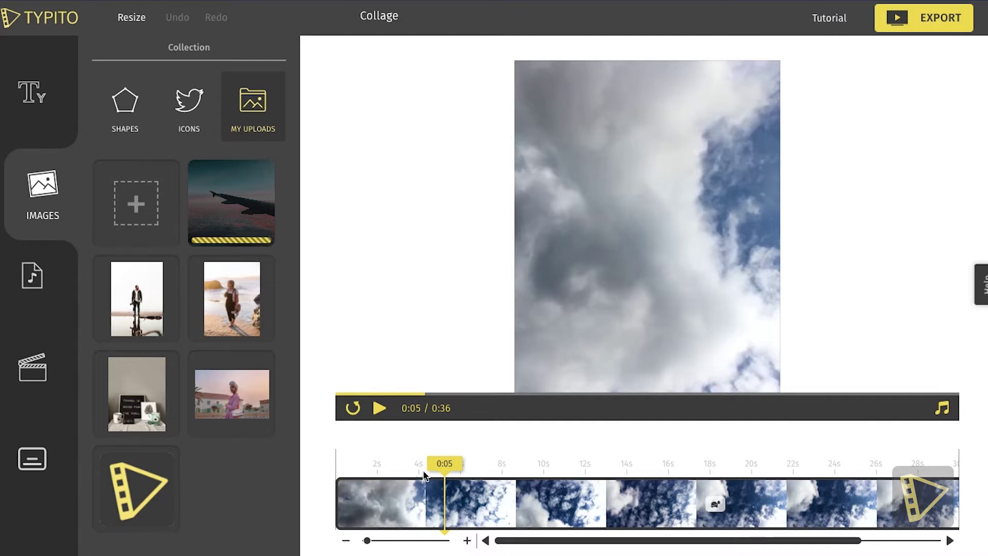
# Add the photo of the standing man at 0:01 and enlarge it to cover most of the canvas.
pyautogui.moveTo(442, 467); pyautogui.dragTo(368, 463)
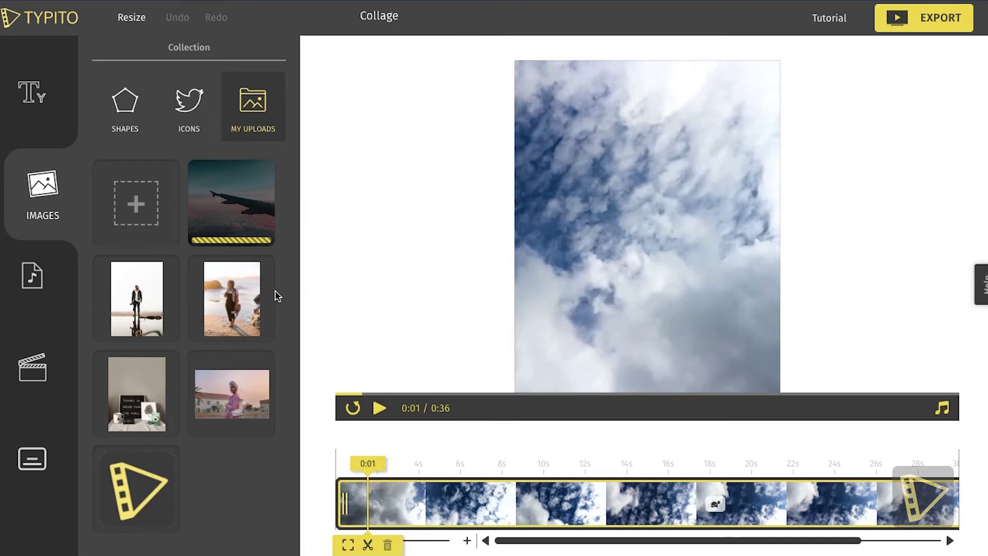
pyautogui.moveTo(201, 327)
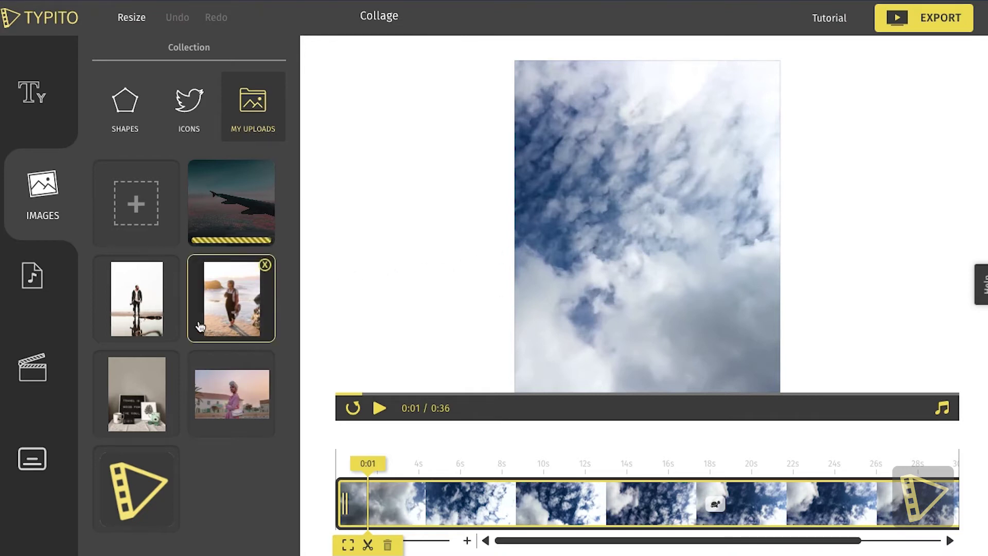
pyautogui.click(153, 309)
pyautogui.moveTo(633, 193); pyautogui.dragTo(600, 124)
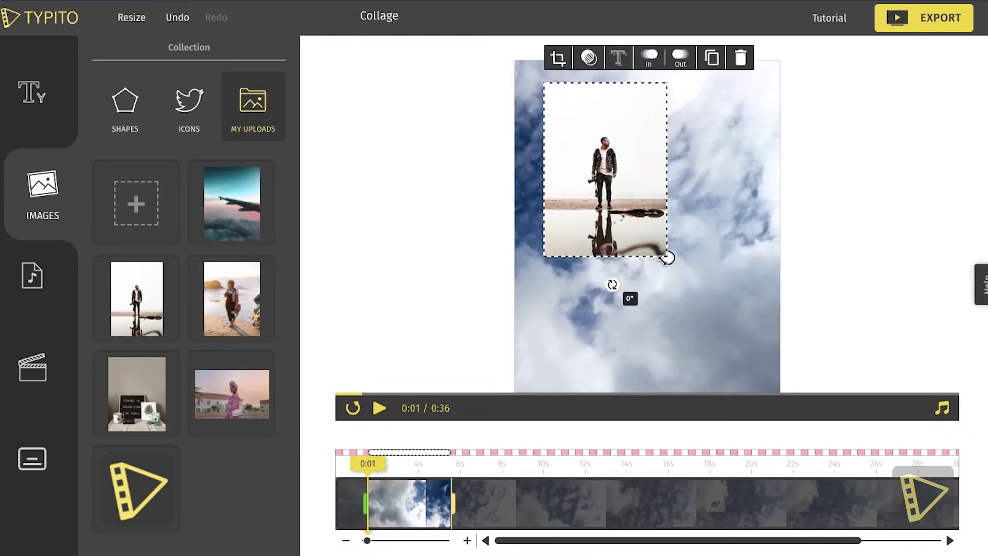
pyautogui.moveTo(666, 259); pyautogui.dragTo(745, 366)
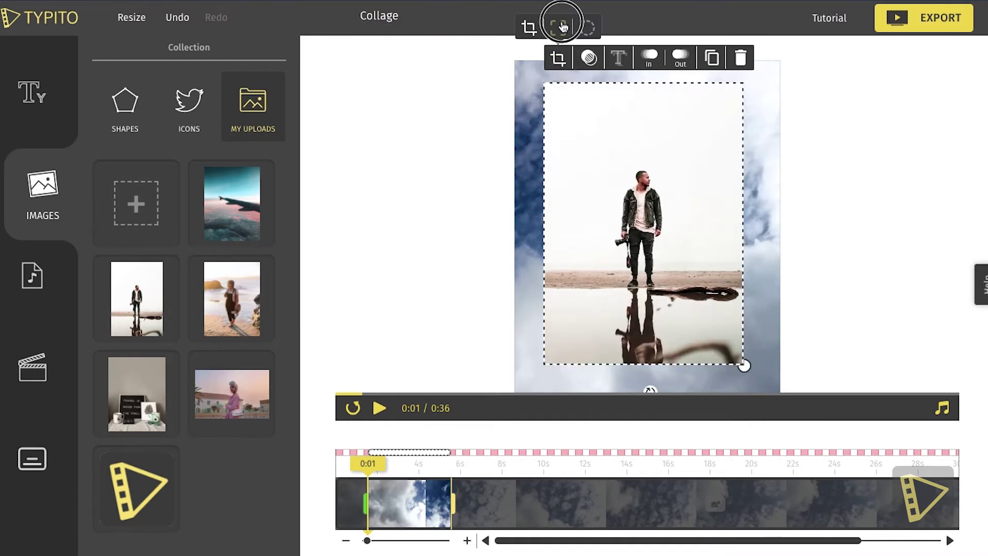
# Try the square and circular crops on the man's photo and restore its original rectangular shape.
pyautogui.click(560, 26)
pyautogui.click(584, 28)
pyautogui.click(559, 27)
pyautogui.click(529, 27)
# Resize the man's photo and centre it on the canvas with the cloud background showing around it.
pyautogui.moveTo(691, 298); pyautogui.dragTo(674, 289)
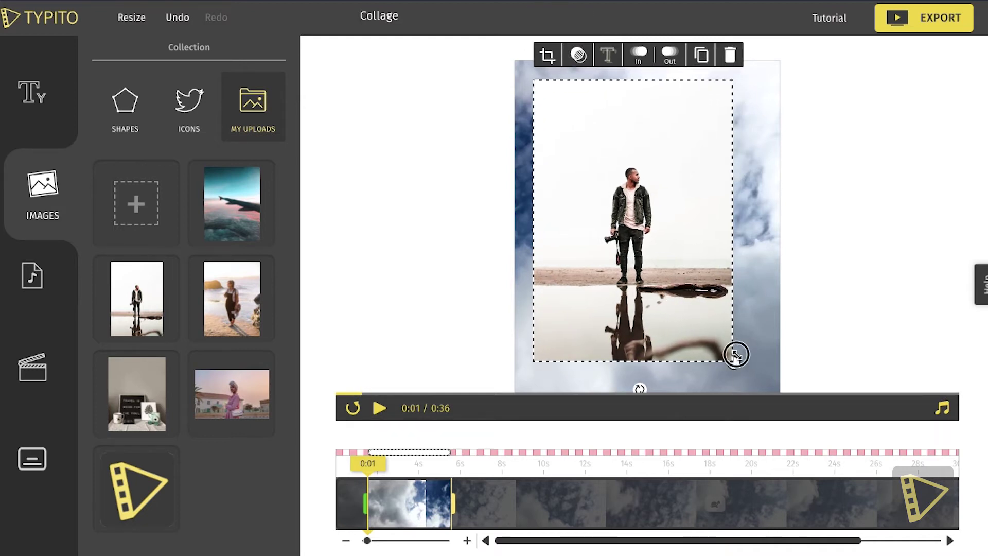
pyautogui.moveTo(737, 355); pyautogui.dragTo(708, 306)
pyautogui.moveTo(623, 343)
pyautogui.mouseDown()
pyautogui.moveTo(662, 326)
pyautogui.moveTo(618, 342)
pyautogui.mouseUp()
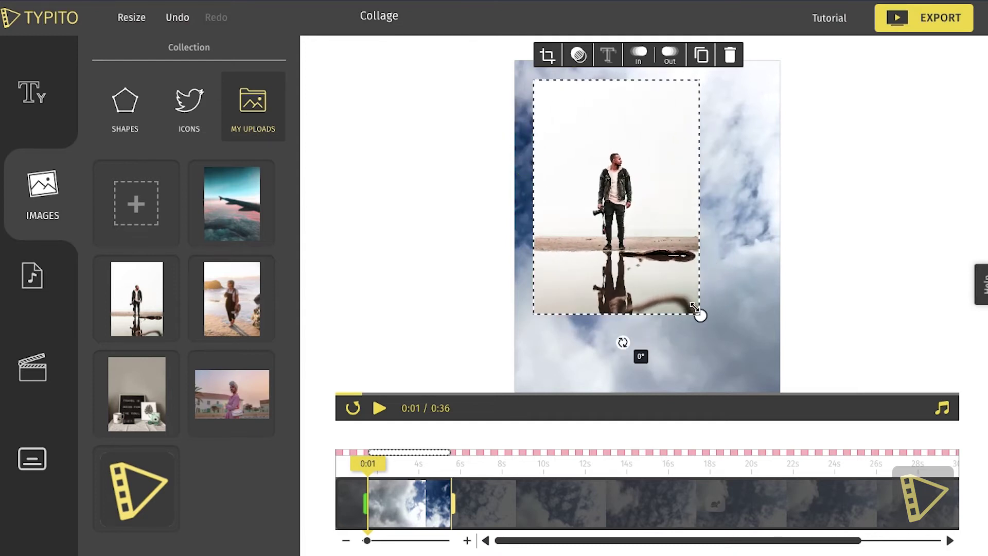
pyautogui.moveTo(702, 319); pyautogui.dragTo(735, 360)
pyautogui.moveTo(710, 294); pyautogui.dragTo(727, 305)
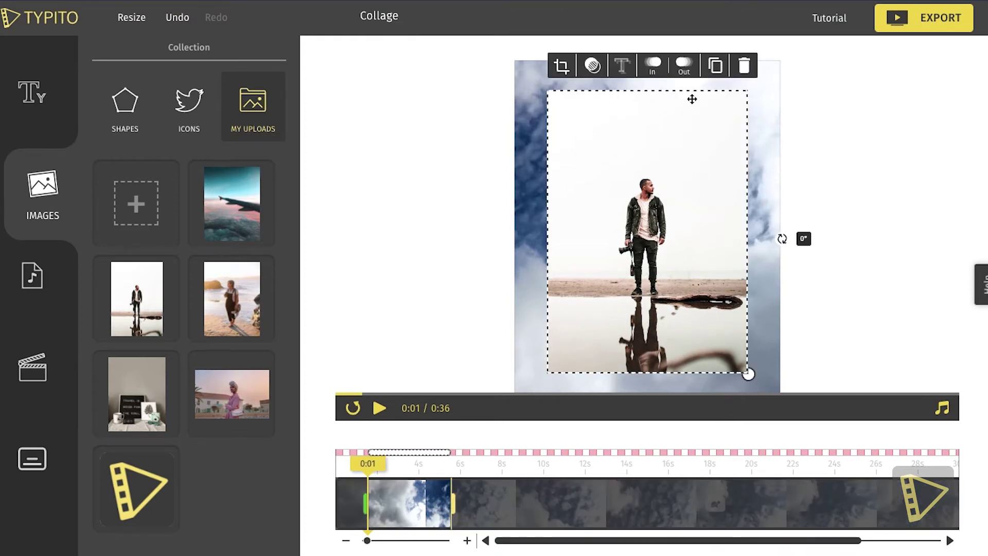
# Set the man's photo to enter with the Reveal In Left animation.
pyautogui.click(659, 75)
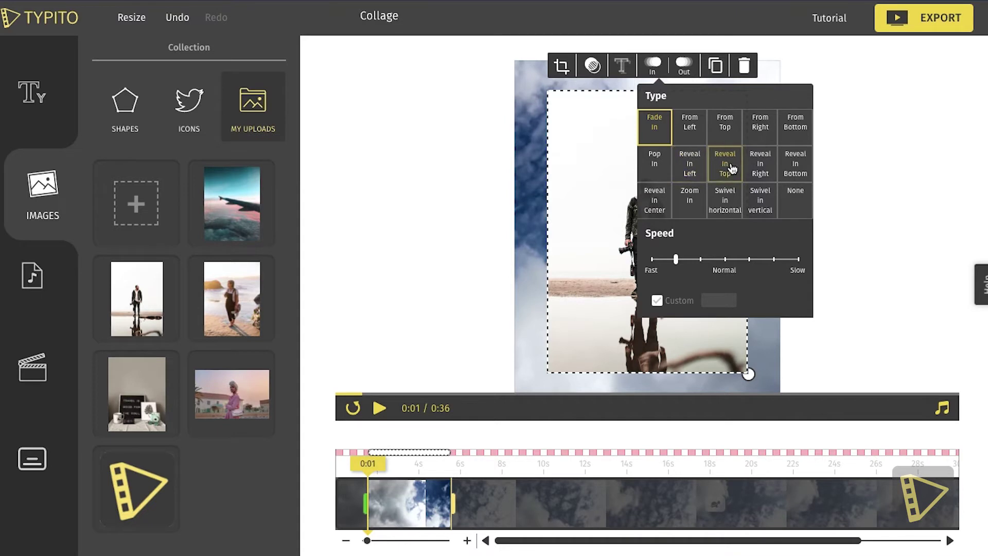
pyautogui.click(697, 171)
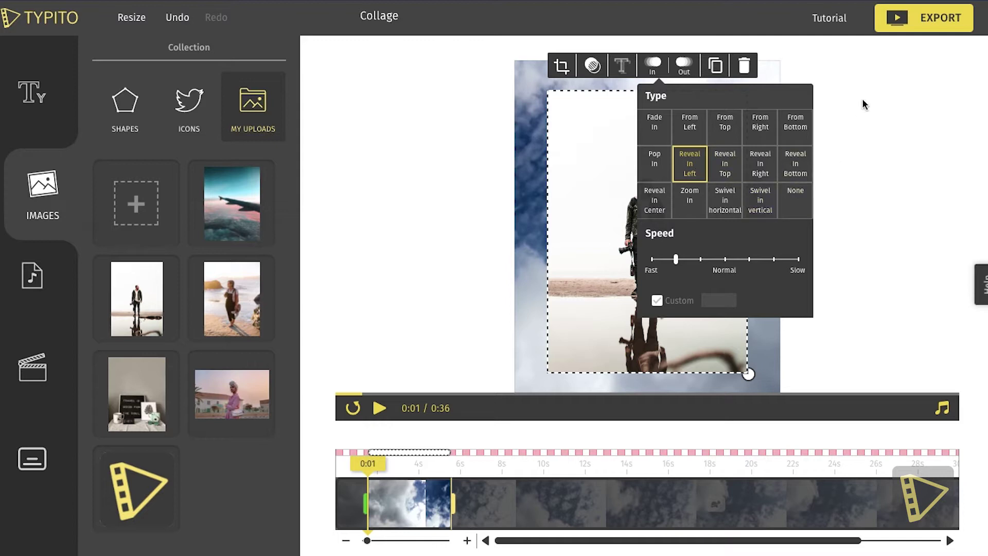
pyautogui.click(865, 105)
# Preview the man's photo by playing the video from its entrance and again from 0:03 with the timeline zoomed out.
pyautogui.click(353, 494)
pyautogui.click(378, 409)
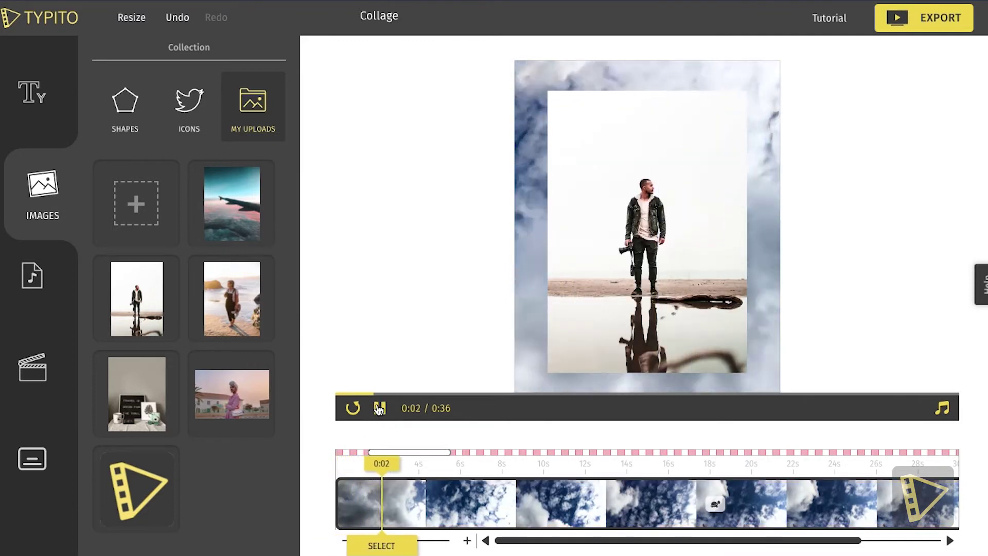
pyautogui.click(379, 409)
pyautogui.moveTo(403, 470); pyautogui.dragTo(464, 468)
pyautogui.moveTo(369, 542); pyautogui.dragTo(354, 549)
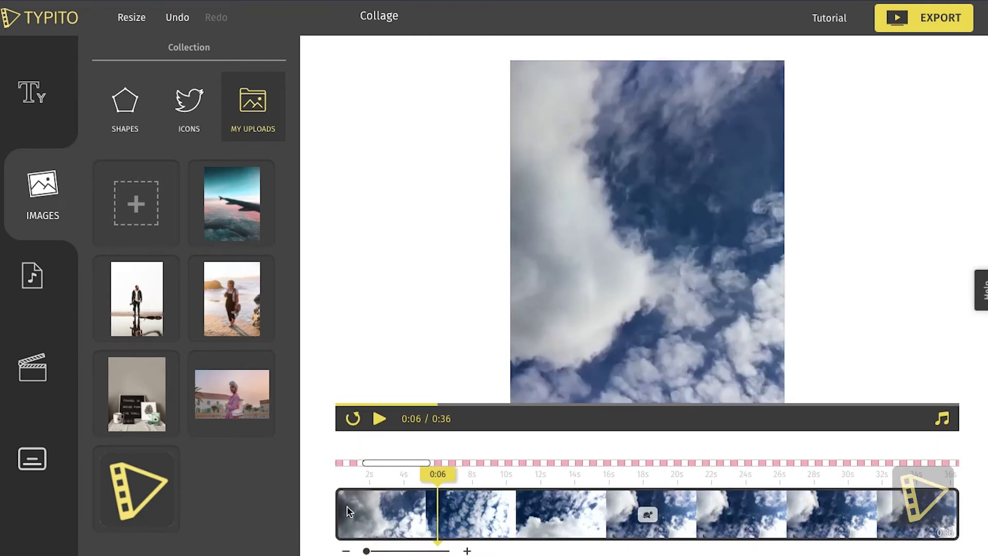
pyautogui.click(404, 474)
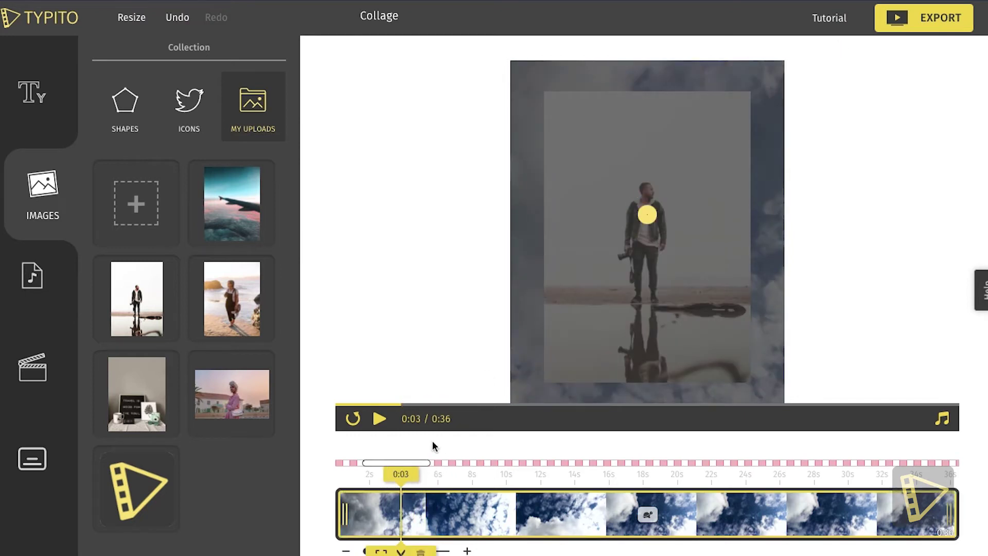
pyautogui.click(400, 496)
pyautogui.click(379, 419)
pyautogui.click(378, 418)
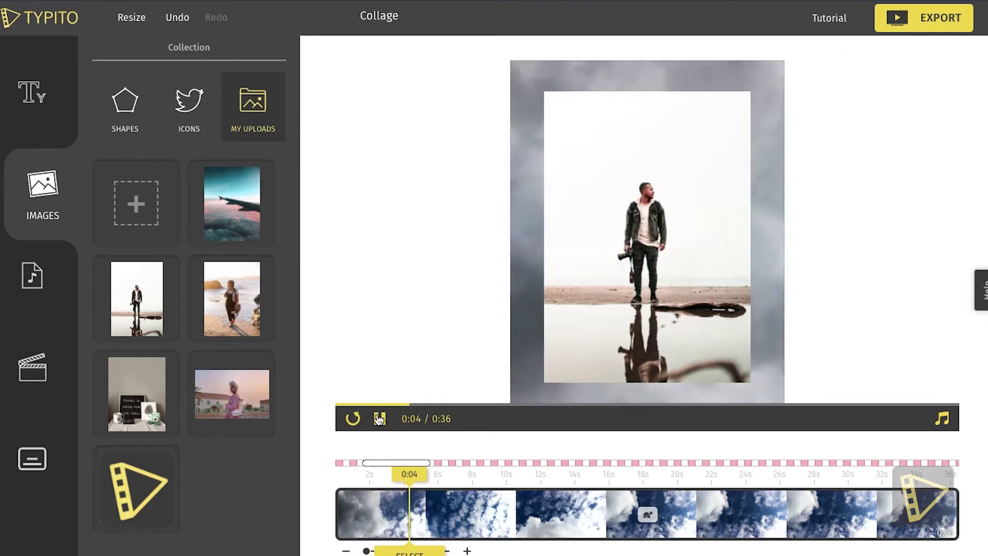
# Add the photo of the woman in pink and shift its timing to start at 0:05, right where the man's photo ends.
pyautogui.click(207, 395)
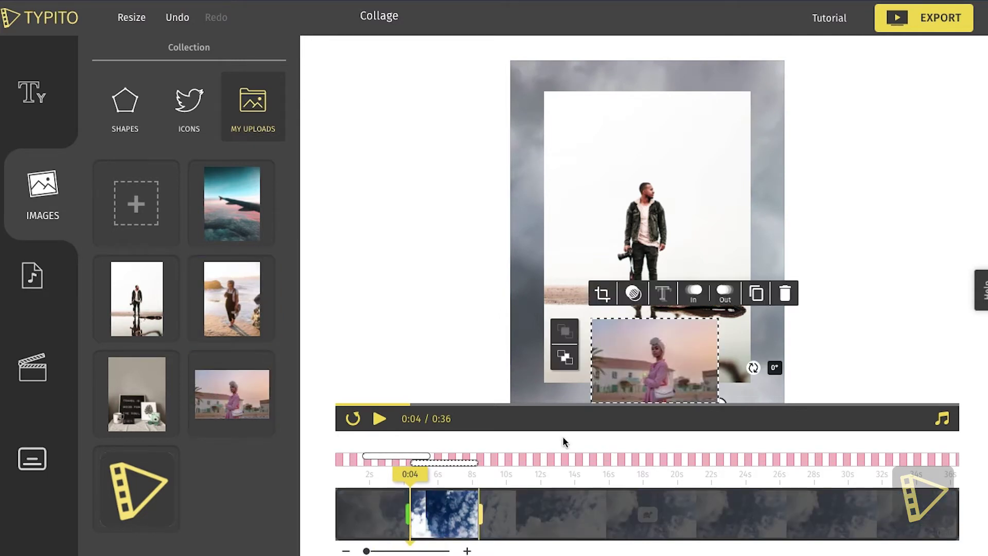
pyautogui.moveTo(429, 520); pyautogui.dragTo(447, 519)
pyautogui.click(570, 477)
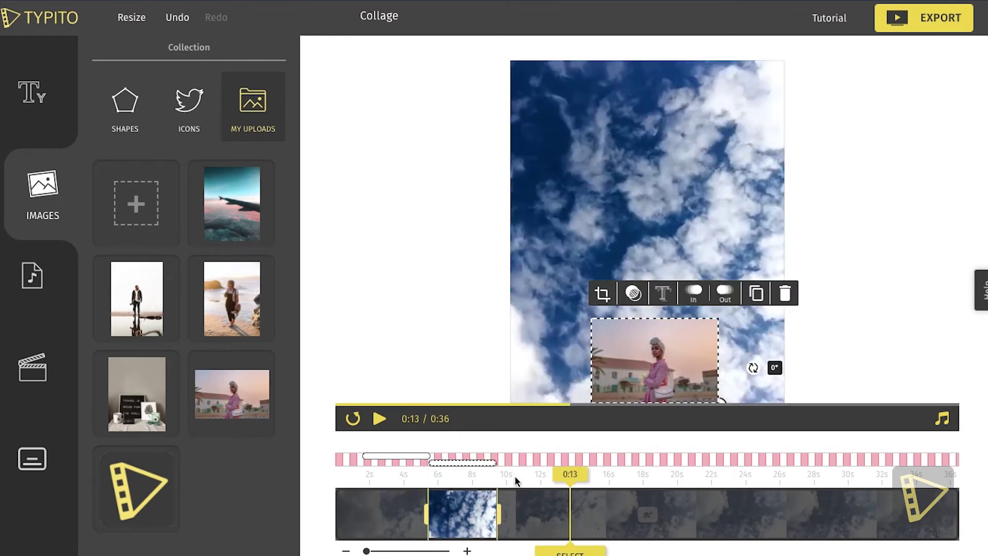
pyautogui.moveTo(369, 550); pyautogui.dragTo(379, 550)
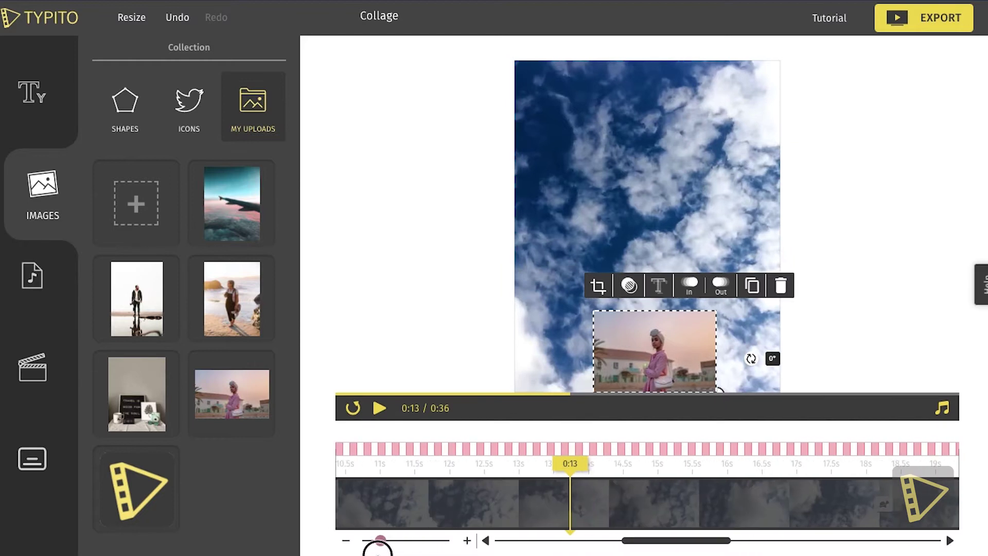
pyautogui.moveTo(651, 541); pyautogui.dragTo(549, 554)
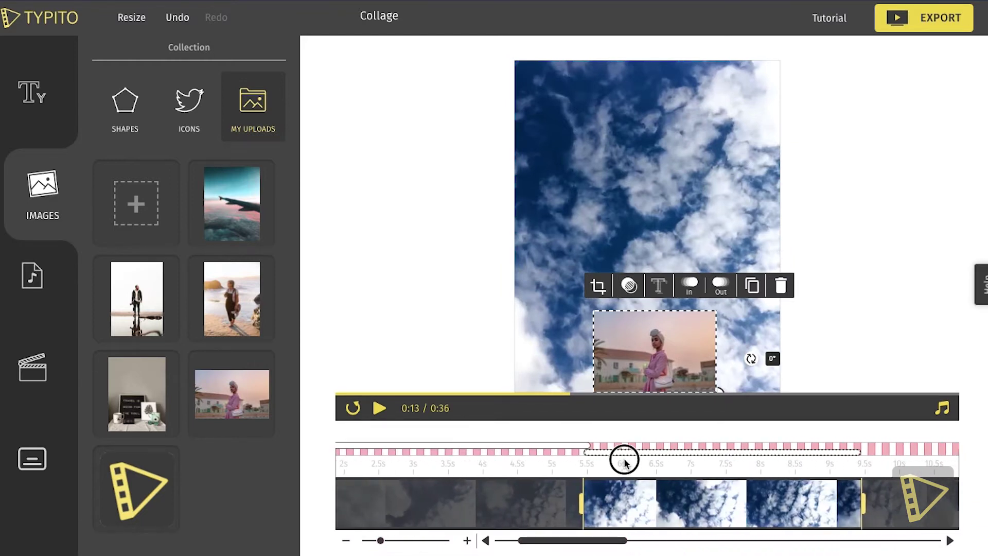
pyautogui.moveTo(589, 450); pyautogui.dragTo(600, 453)
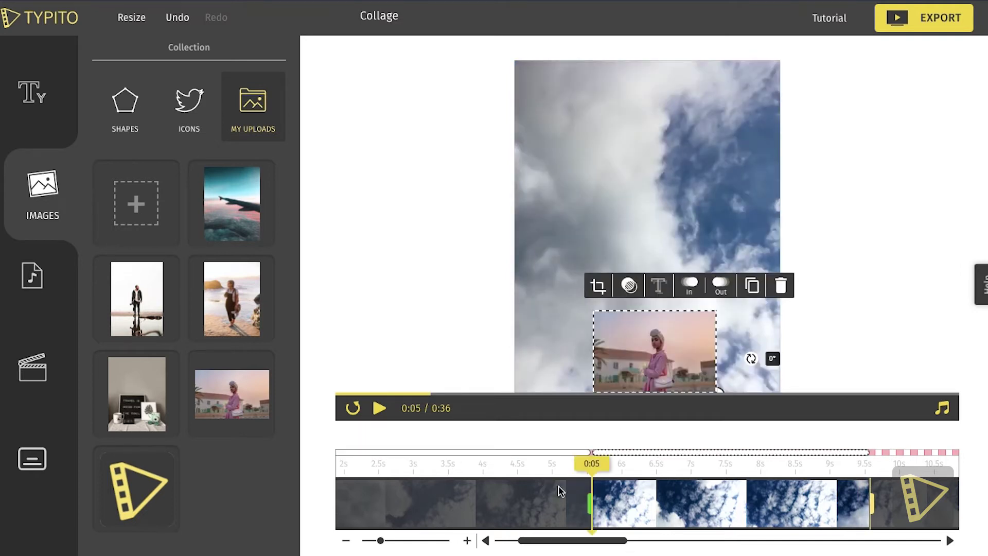
# Go to 0:06, then enlarge the woman's photo and place it across the upper part of the canvas.
pyautogui.click(667, 494)
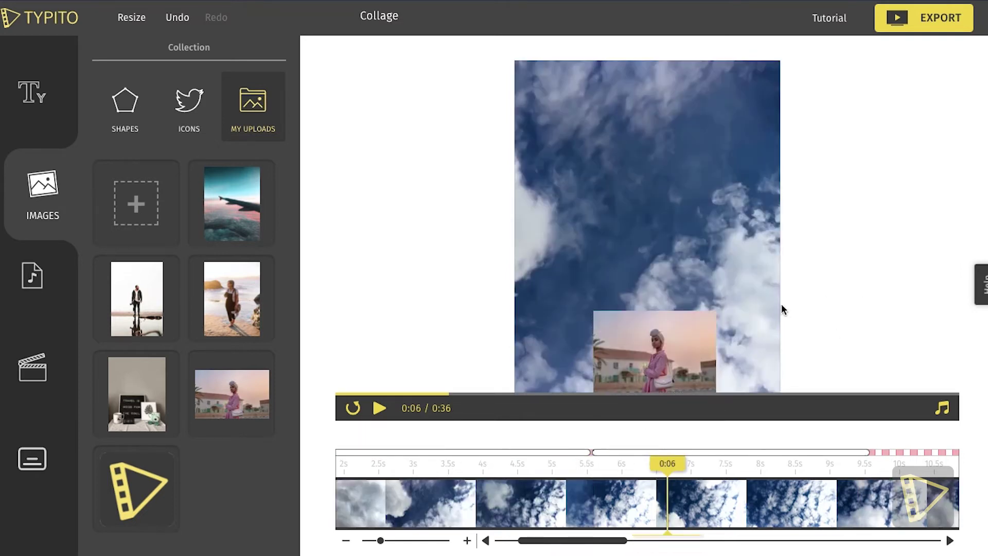
pyautogui.moveTo(631, 350); pyautogui.dragTo(747, 252)
pyautogui.click(834, 181)
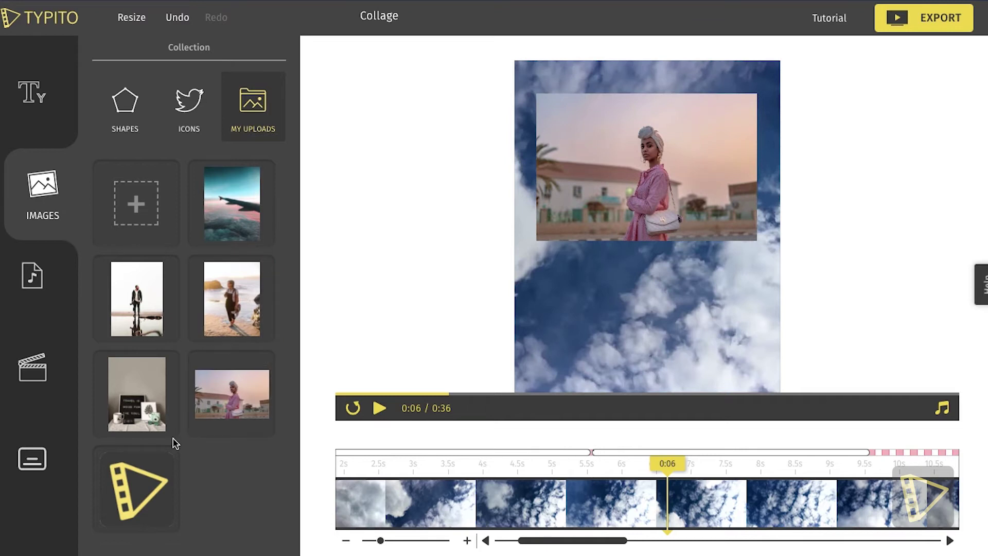
# Add the "Travel is good for the soul" photo at 0:06 and crop it to a square.
pyautogui.click(150, 430)
pyautogui.moveTo(650, 300); pyautogui.dragTo(686, 285)
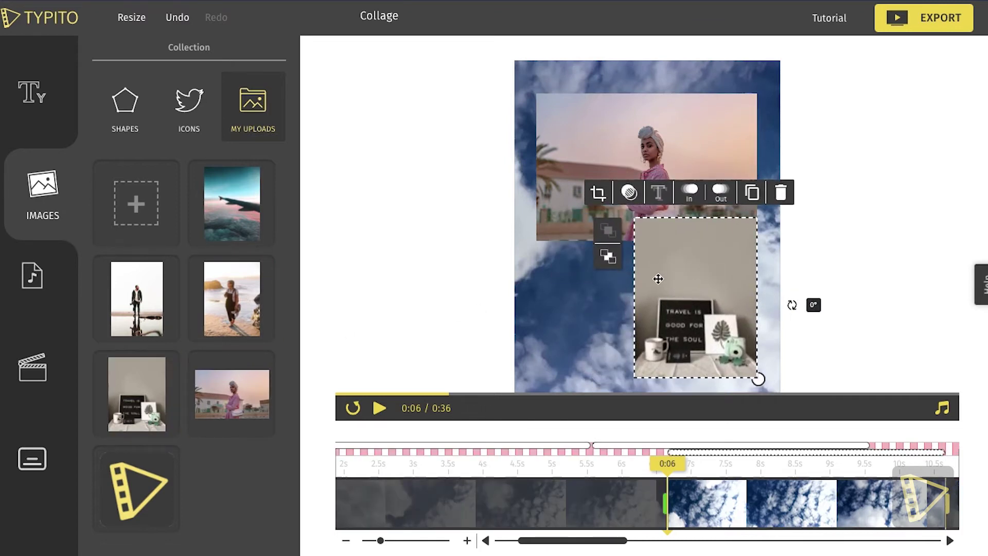
pyautogui.click(598, 205)
pyautogui.click(595, 161)
pyautogui.click(903, 271)
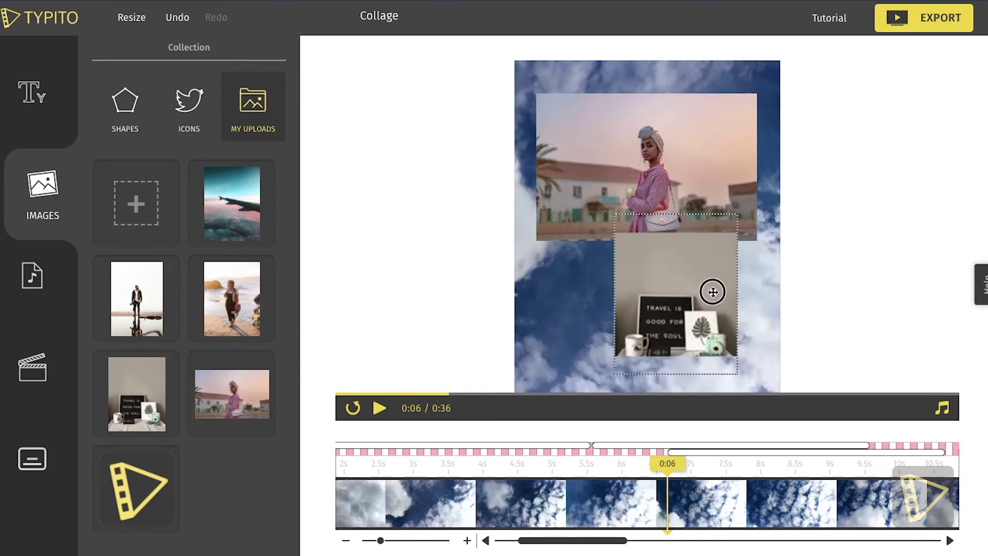
# Enlarge the travel sign photo and position it in the lower right part of the canvas, overlapping the woman's photo.
pyautogui.moveTo(664, 287); pyautogui.dragTo(579, 234)
pyautogui.moveTo(674, 321); pyautogui.dragTo(727, 392)
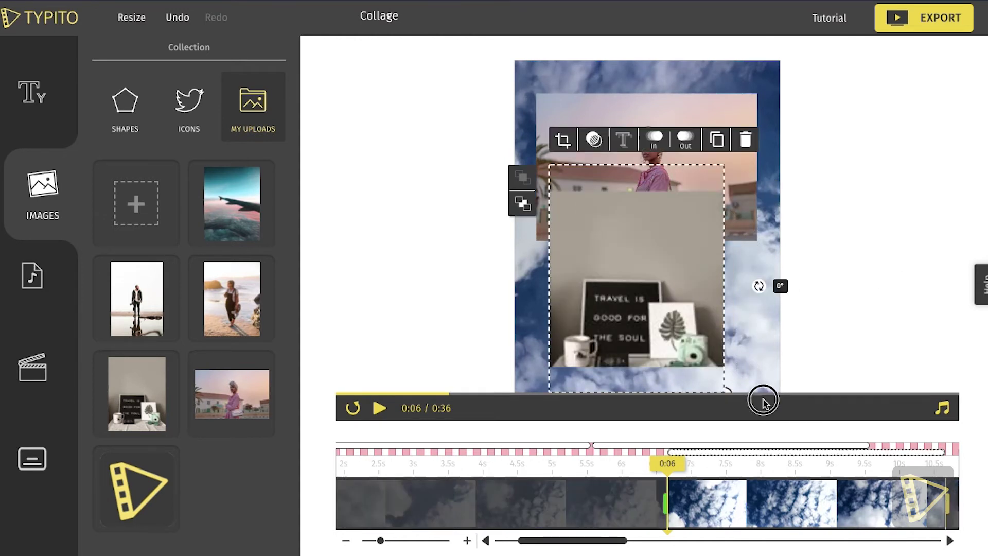
pyautogui.moveTo(702, 344); pyautogui.dragTo(743, 345)
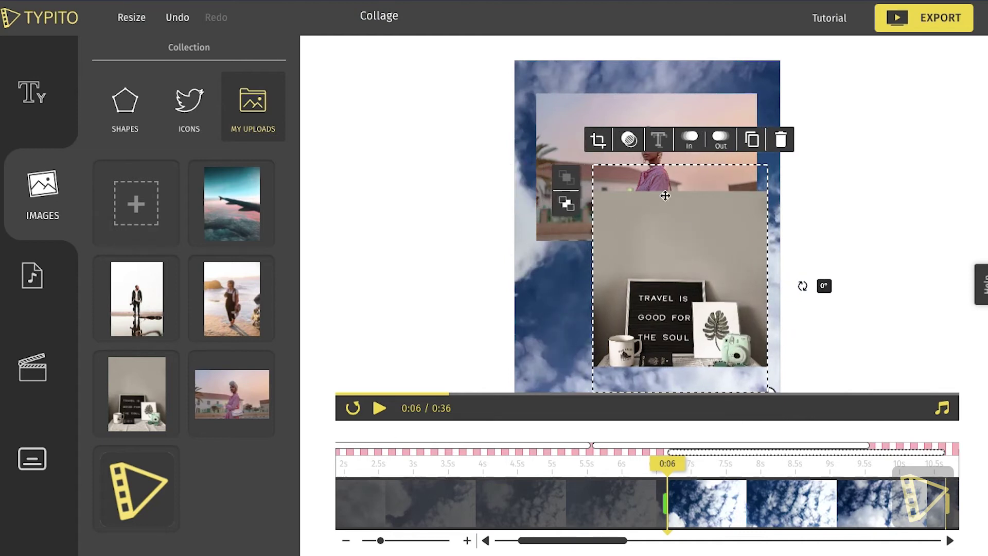
# Nudge the woman's photo slightly left and send the travel sign photo behind it.
pyautogui.moveTo(681, 98); pyautogui.dragTo(674, 99)
pyautogui.click(690, 333)
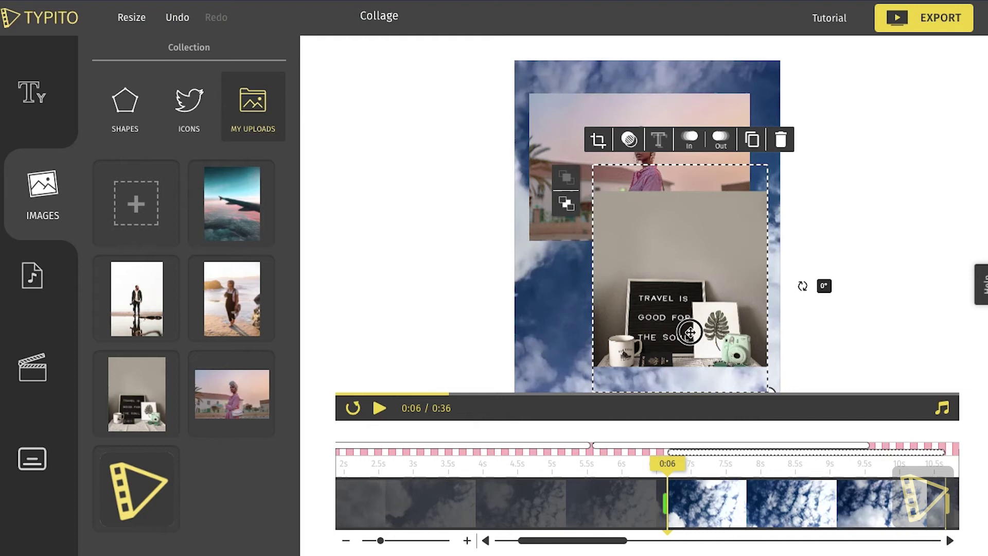
pyautogui.click(568, 207)
pyautogui.click(867, 165)
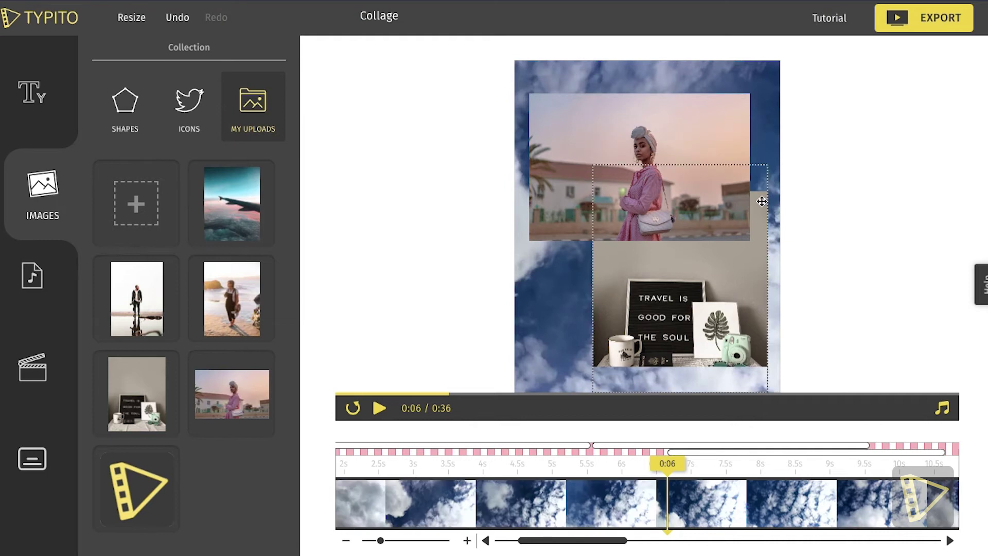
# Set the woman's photo to enter with the Reveal In Center animation.
pyautogui.click(715, 157)
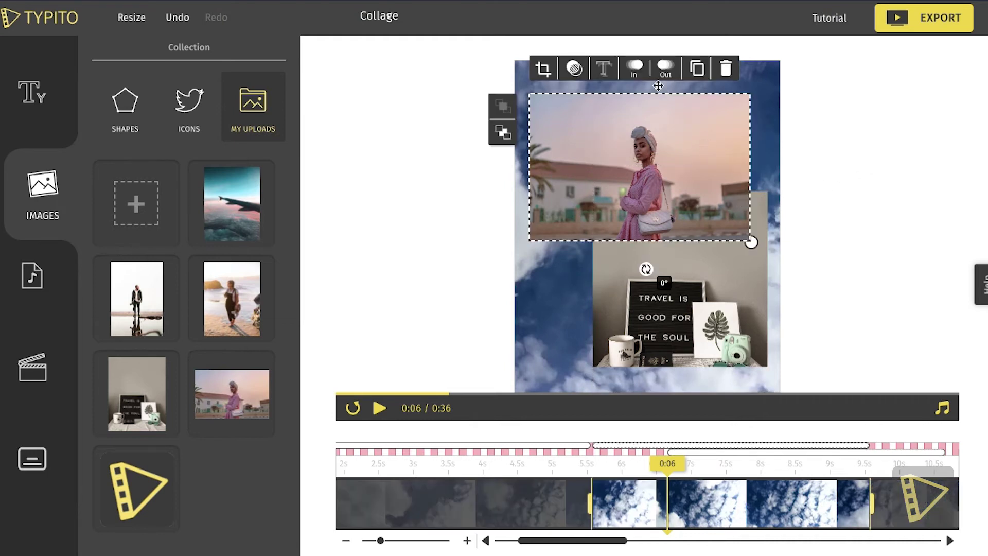
pyautogui.click(640, 68)
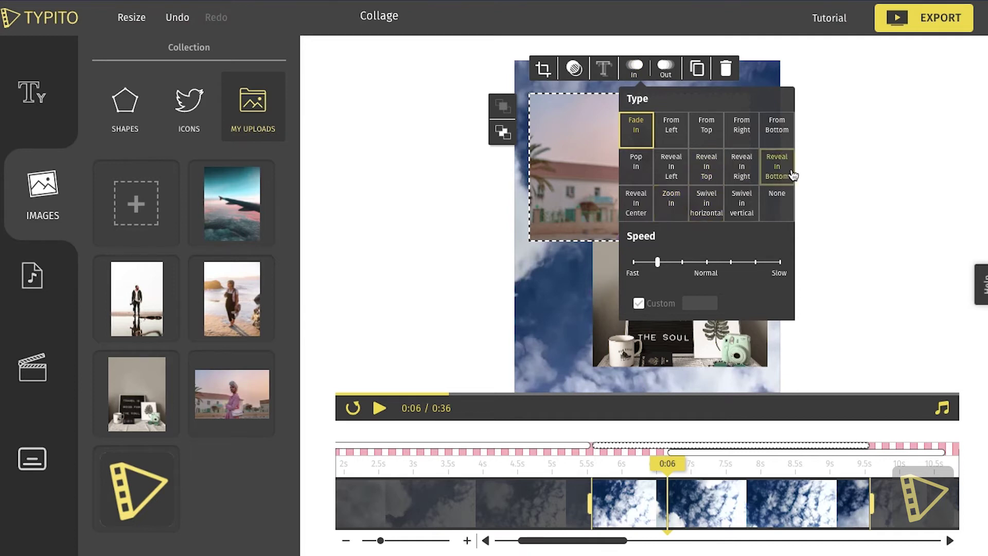
pyautogui.click(643, 210)
pyautogui.click(846, 290)
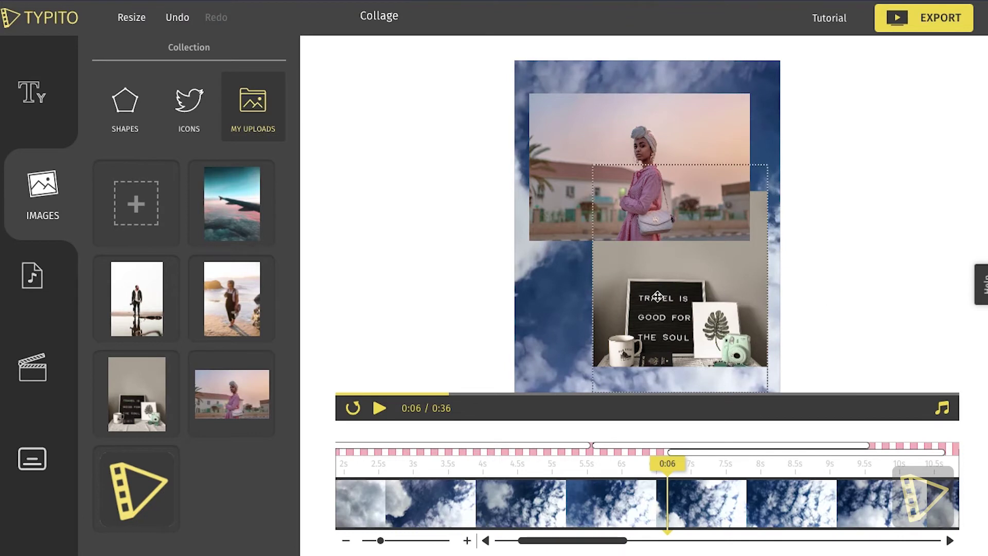
# Play the video from 0:05 to preview the transition to the woman's photo and its entrance animation.
pyautogui.click(591, 481)
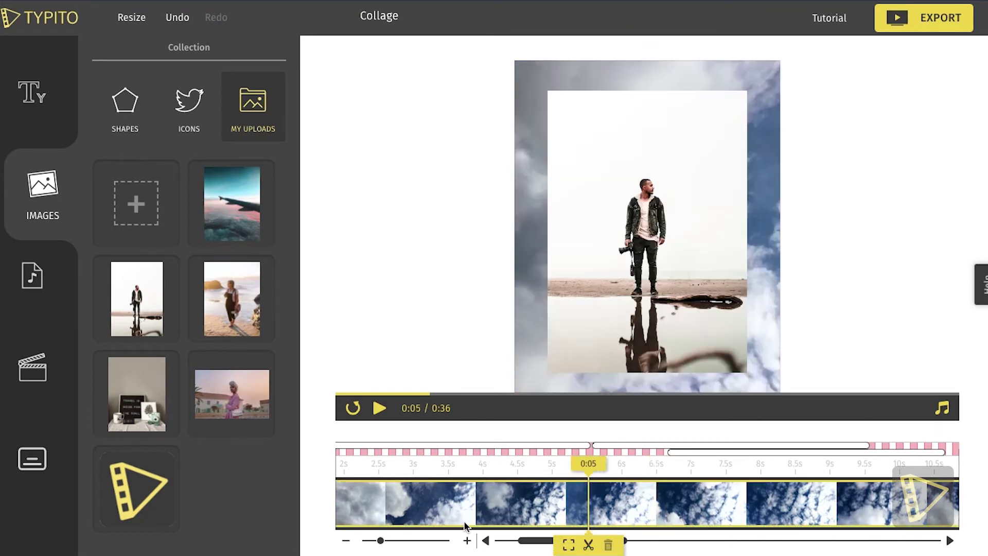
pyautogui.click(378, 408)
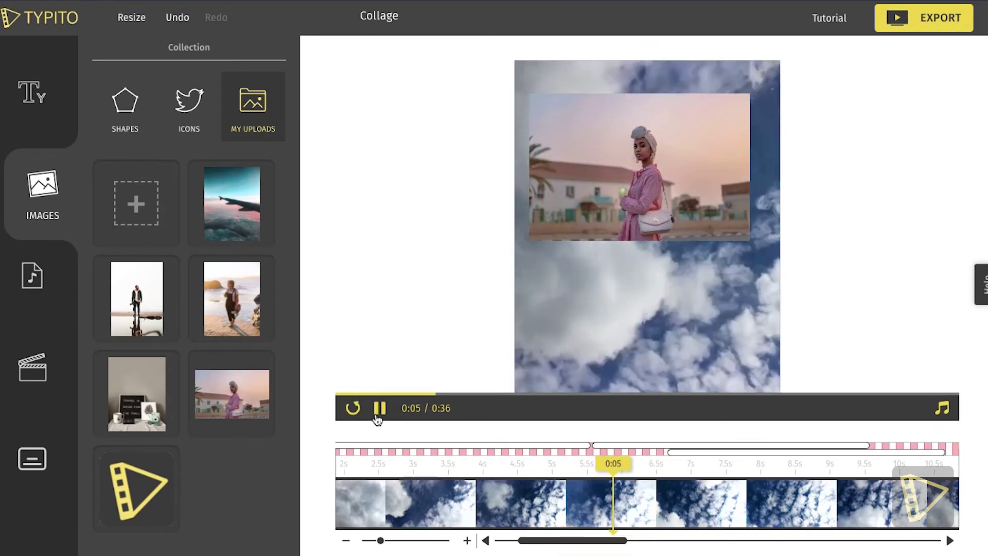
# Stop the preview and set the travel sign photo to enter with the Reveal In Center animation.
pyautogui.click(380, 408)
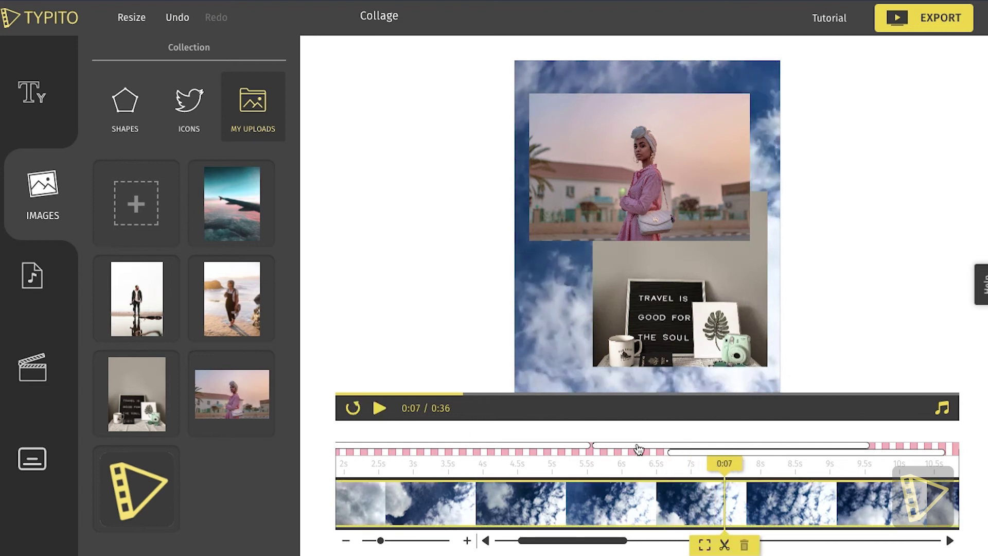
pyautogui.click(788, 453)
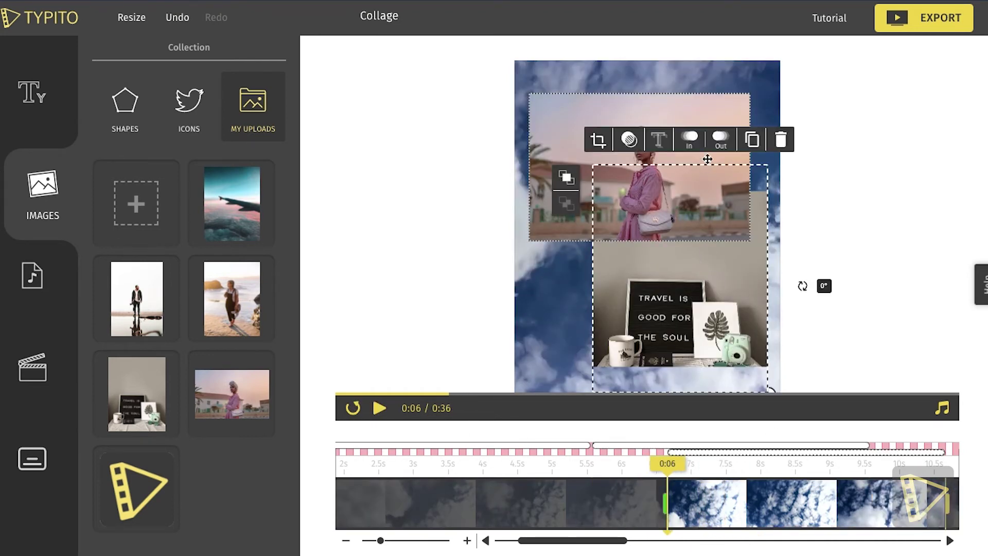
pyautogui.click(694, 144)
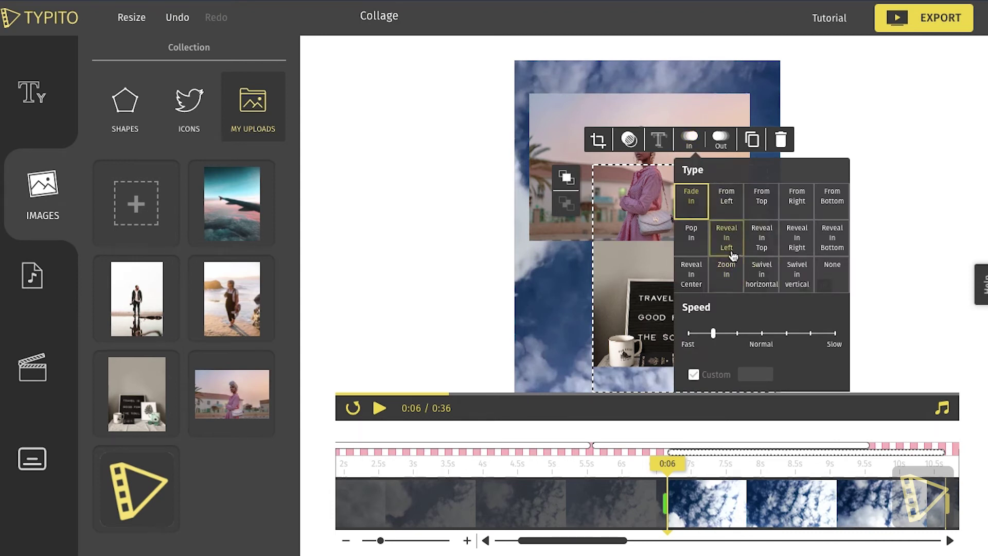
pyautogui.click(697, 276)
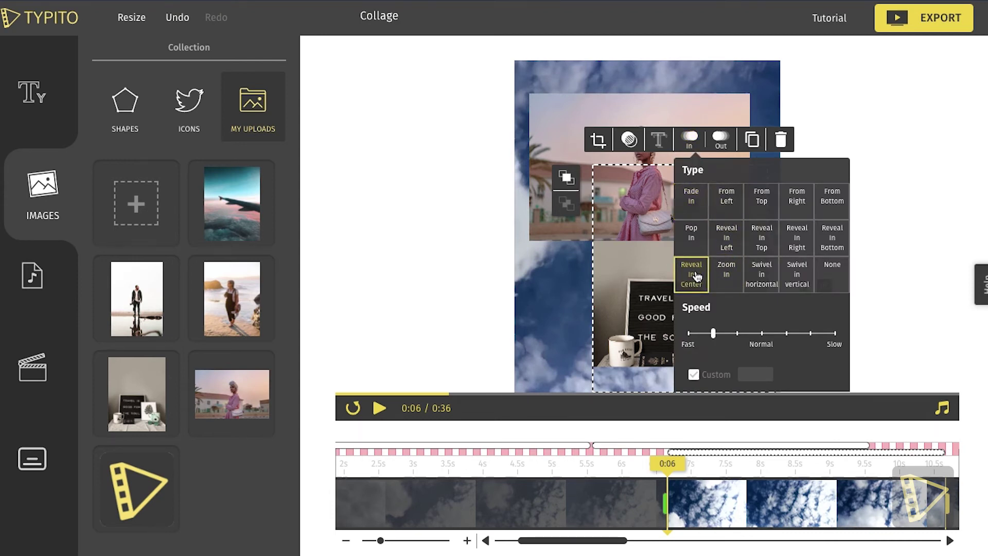
pyautogui.click(861, 110)
pyautogui.click(646, 267)
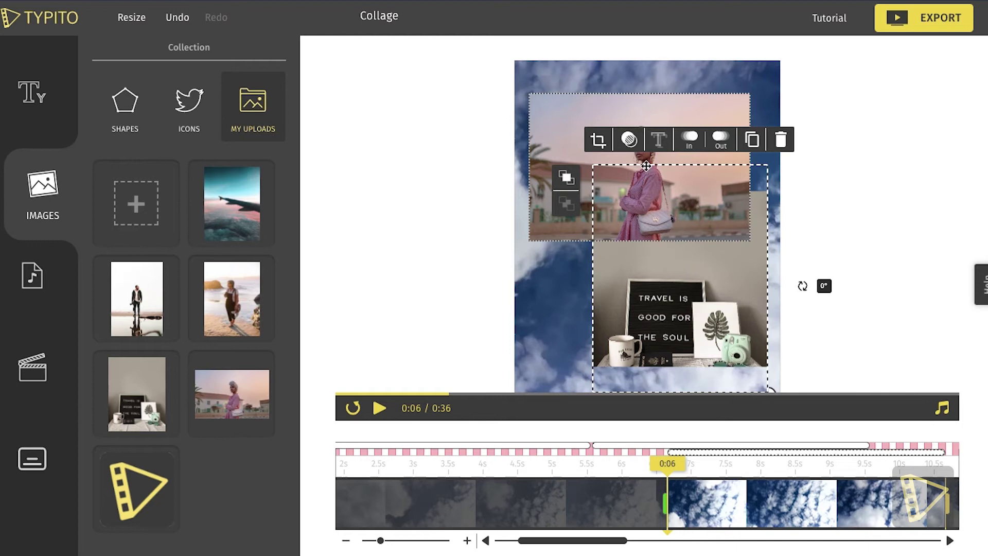
pyautogui.click(637, 143)
pyautogui.moveTo(664, 112); pyautogui.dragTo(690, 105)
pyautogui.click(865, 128)
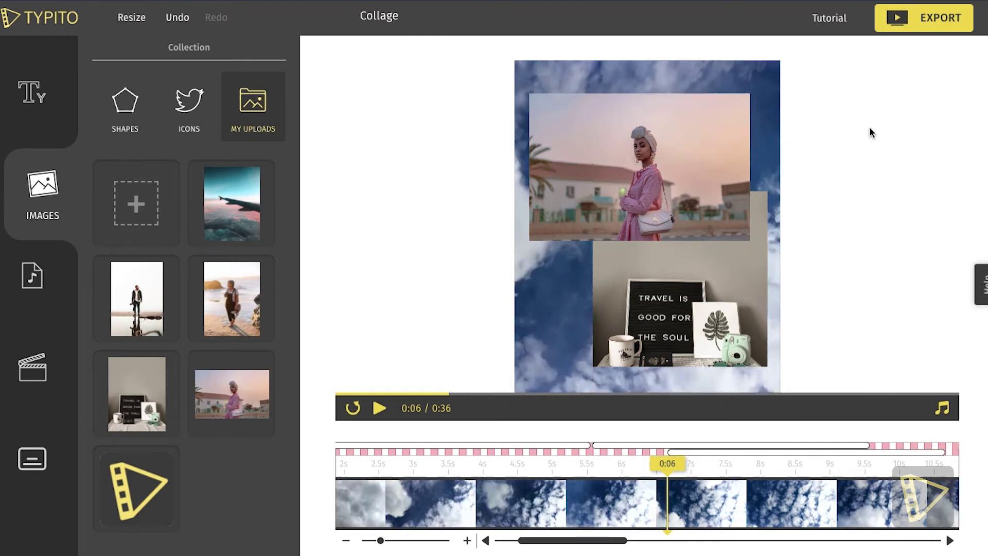
# Stretch the woman's photo and the travel sign photo on the timeline so both run from about 6 s to 14 s.
pyautogui.moveTo(380, 541); pyautogui.dragTo(358, 548)
pyautogui.click(510, 464)
pyautogui.moveTo(481, 498); pyautogui.dragTo(573, 509)
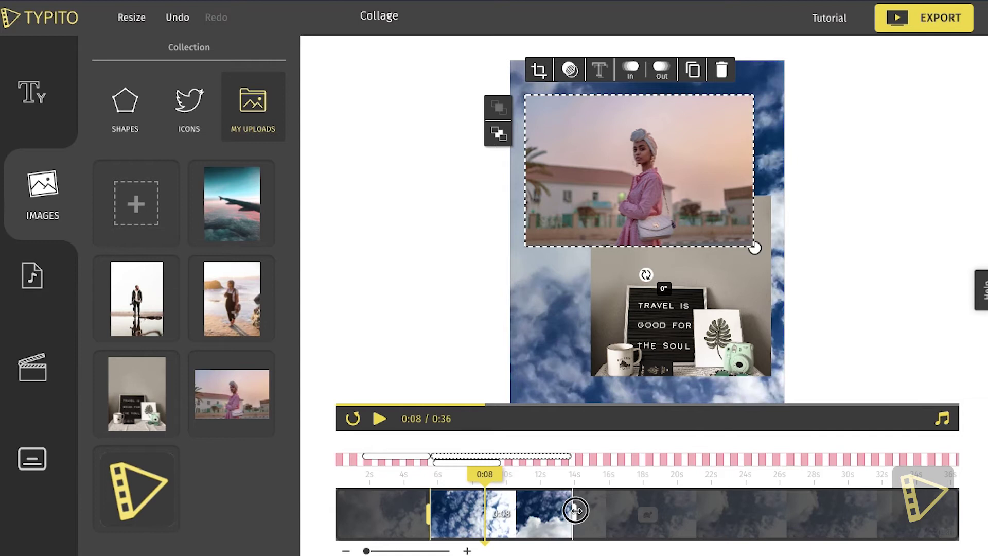
pyautogui.click(605, 482)
pyautogui.click(475, 467)
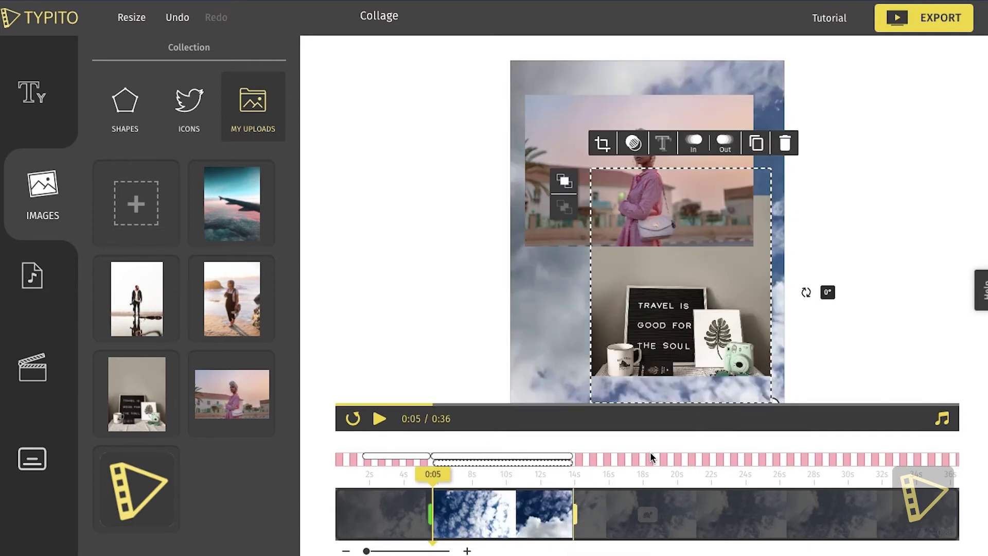
# Add the beach photo of the person in overalls at 0:14, enlarge it and centre it over the clouds.
pyautogui.click(591, 487)
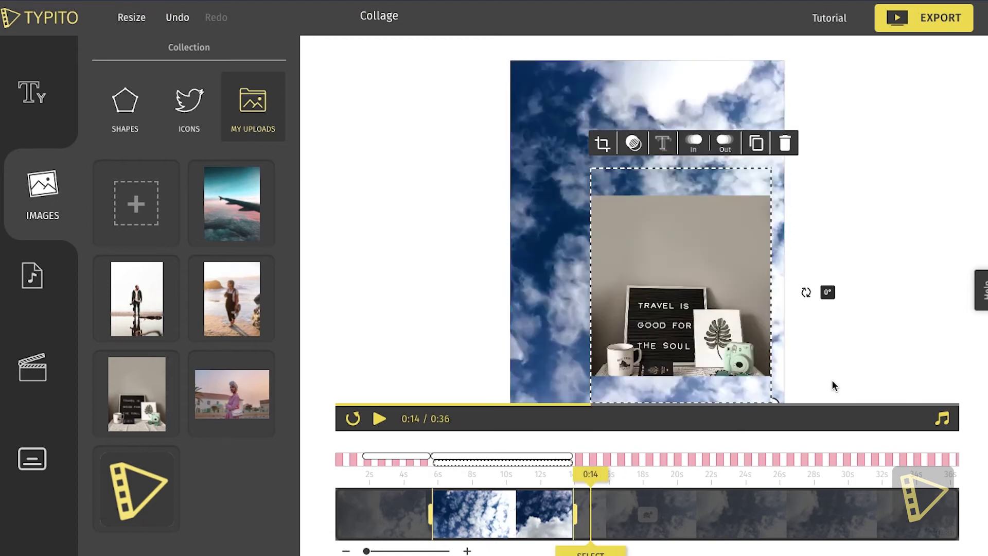
pyautogui.click(834, 386)
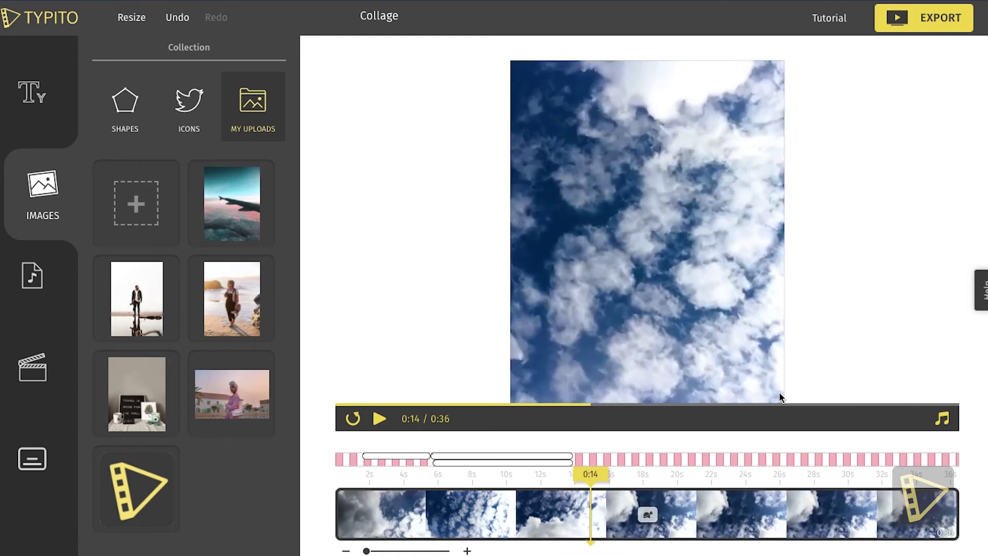
pyautogui.click(234, 301)
pyautogui.moveTo(631, 309); pyautogui.dragTo(575, 174)
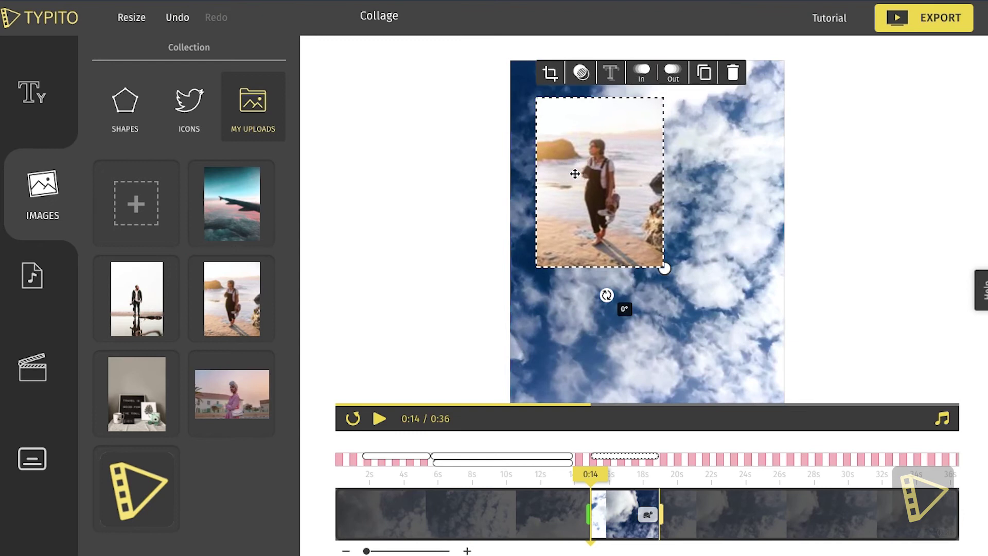
pyautogui.moveTo(664, 268); pyautogui.dragTo(750, 385)
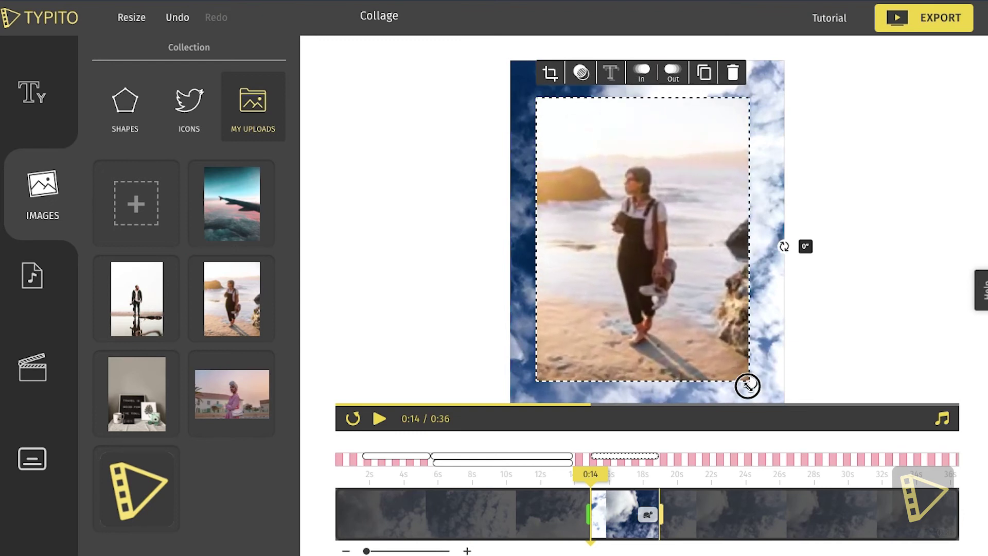
pyautogui.click(834, 280)
pyautogui.moveTo(697, 312); pyautogui.dragTo(693, 300)
pyautogui.click(807, 240)
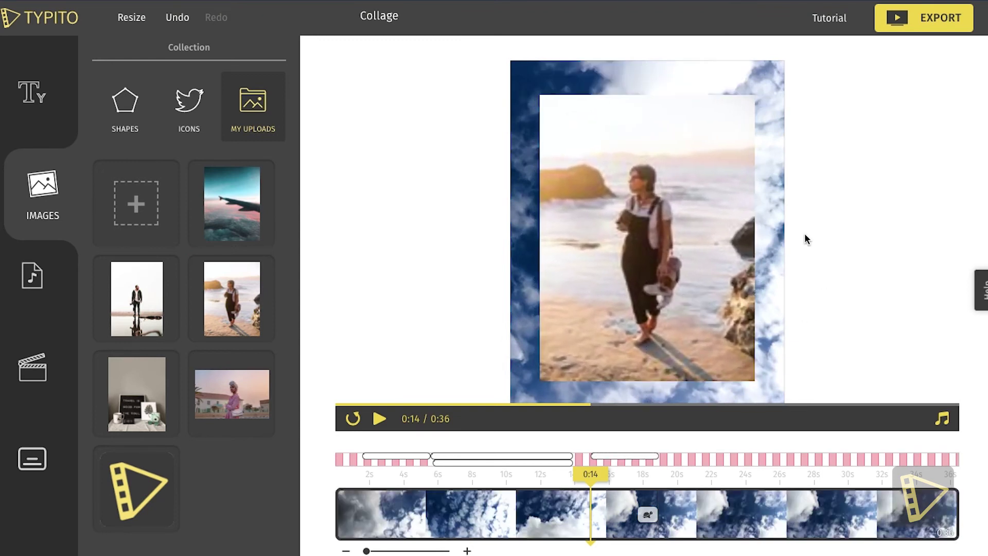
# Shift the beach photo on the timeline to start right after the previous photos and extend its end to about 19 s.
pyautogui.click(649, 471)
pyautogui.click(586, 482)
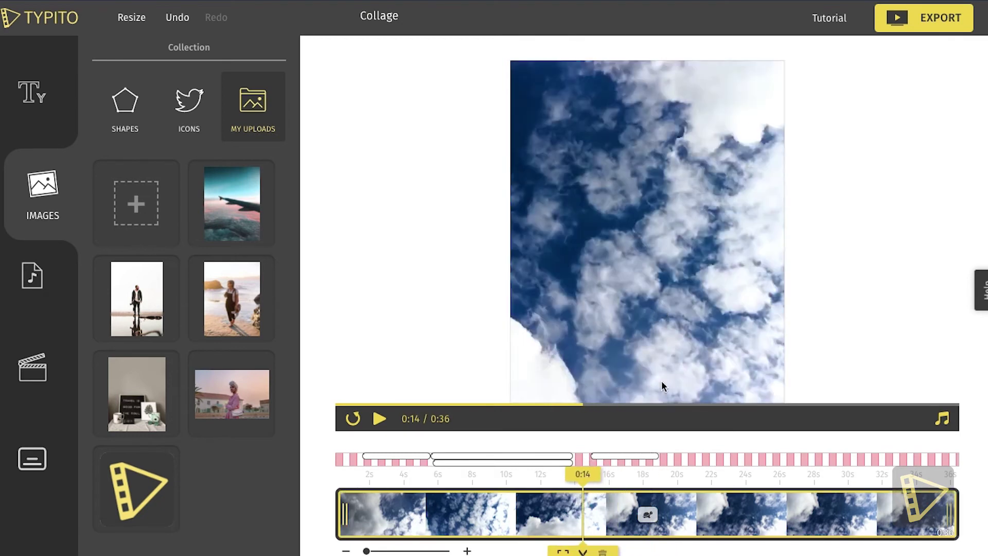
pyautogui.click(621, 458)
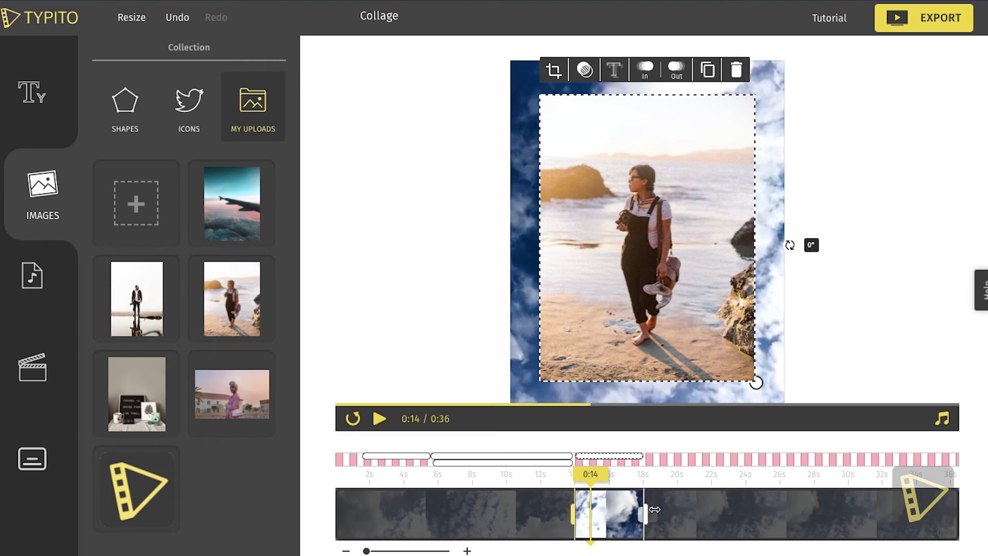
pyautogui.moveTo(658, 508); pyautogui.dragTo(671, 510)
pyautogui.click(868, 369)
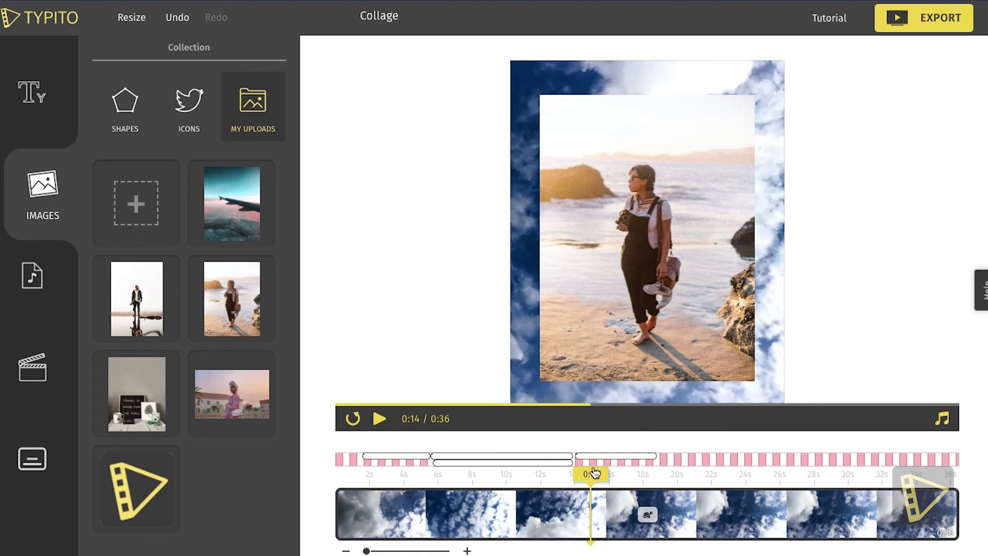
# Add the airplane wing photo at 0:20, enlarge it to nearly fill the canvas and centre it.
pyautogui.moveTo(597, 476); pyautogui.dragTo(682, 474)
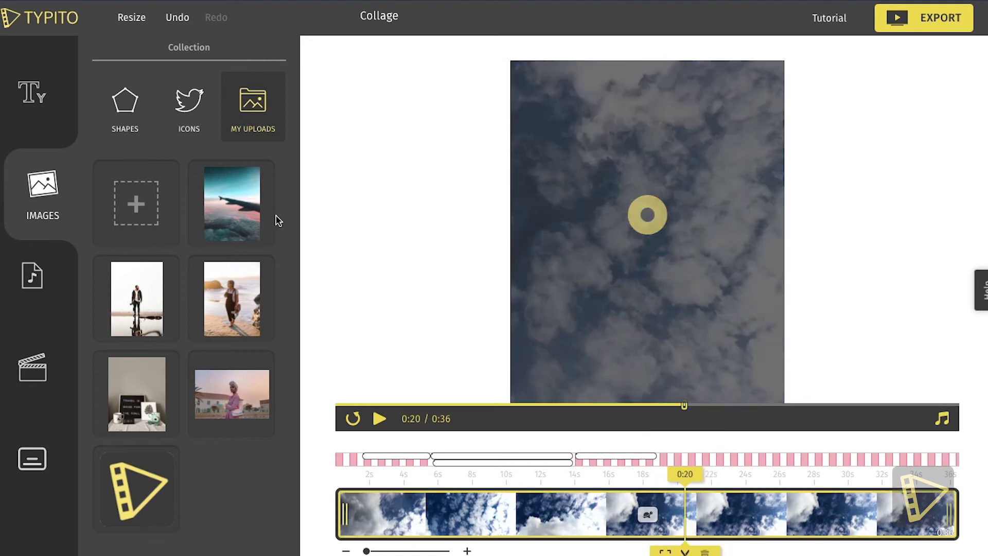
pyautogui.click(267, 220)
pyautogui.moveTo(653, 347); pyautogui.dragTo(589, 200)
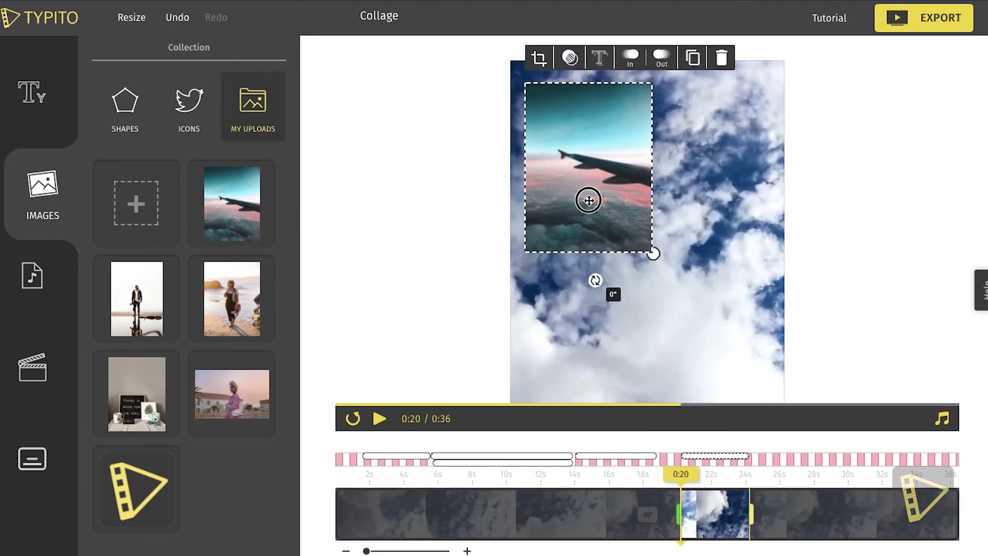
pyautogui.moveTo(654, 252); pyautogui.dragTo(752, 385)
pyautogui.moveTo(706, 316); pyautogui.dragTo(714, 311)
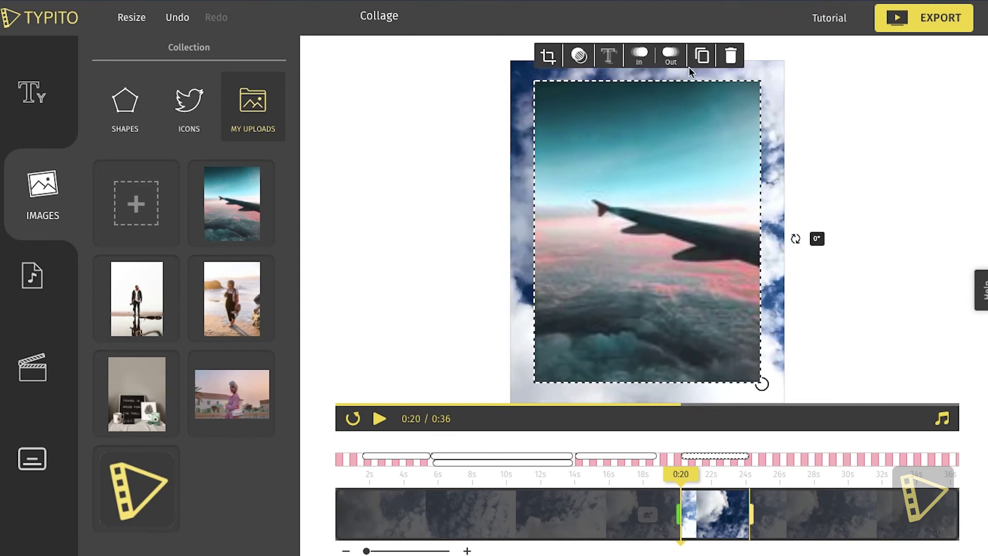
# Set the airplane wing photo to enter with Zoom In and leave with Zoom Out.
pyautogui.click(643, 61)
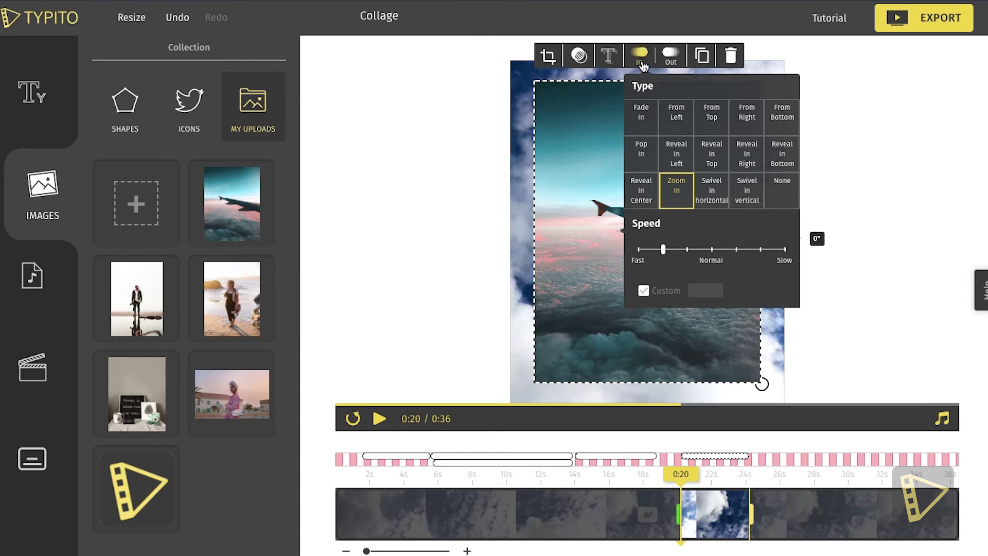
pyautogui.click(671, 55)
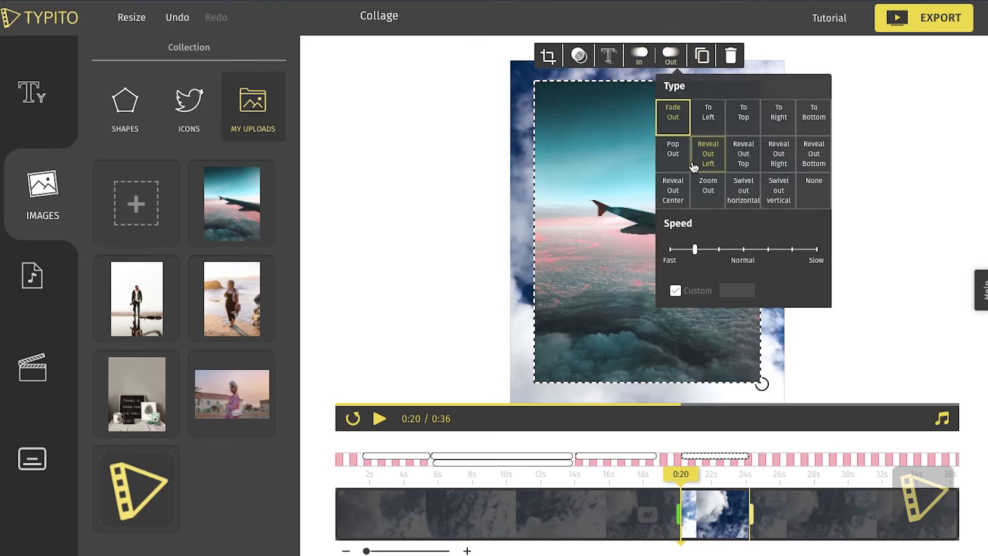
pyautogui.click(709, 192)
# Play the video from just before the airplane wing photo to preview its zoom animations.
pyautogui.click(666, 483)
pyautogui.click(378, 421)
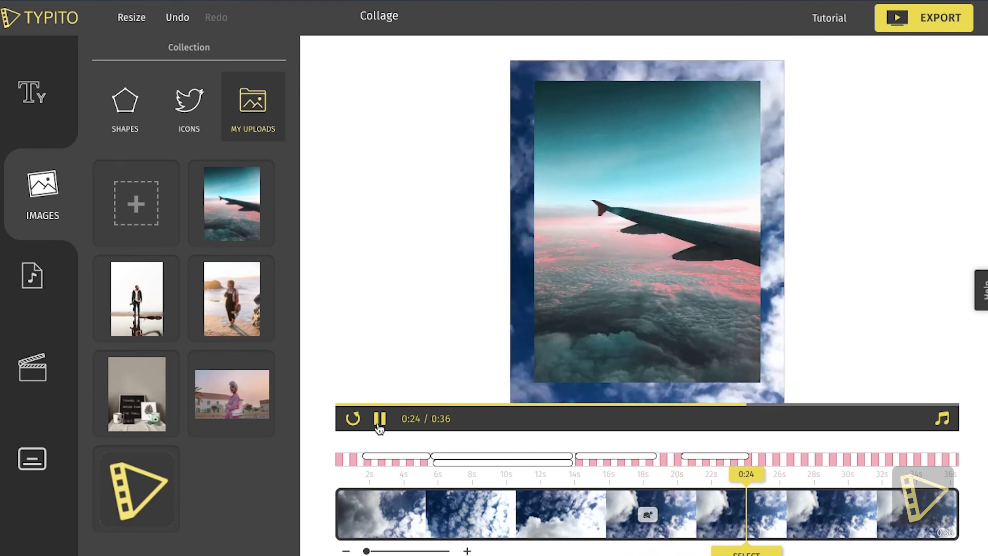
pyautogui.click(380, 418)
# Slow the airplane wing photo's Zoom In animation to Normal speed and adjust the speed of its Zoom Out.
pyautogui.click(710, 475)
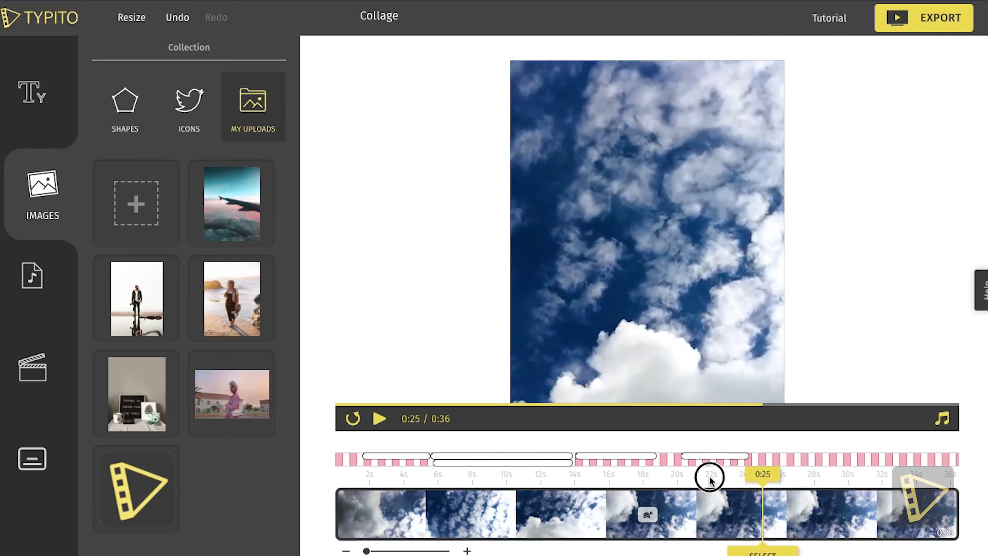
pyautogui.click(675, 283)
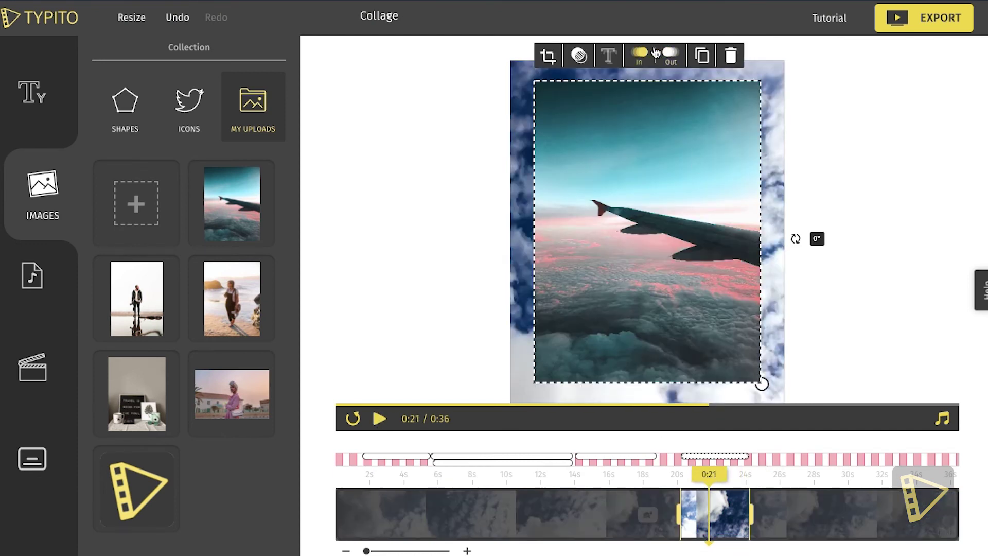
pyautogui.click(634, 66)
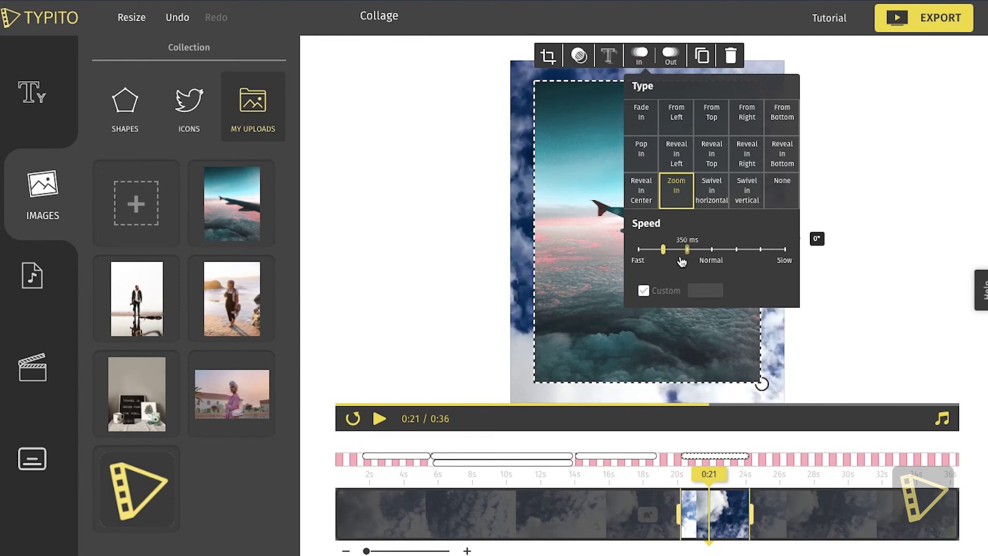
pyautogui.moveTo(680, 257); pyautogui.dragTo(710, 255)
pyautogui.click(672, 56)
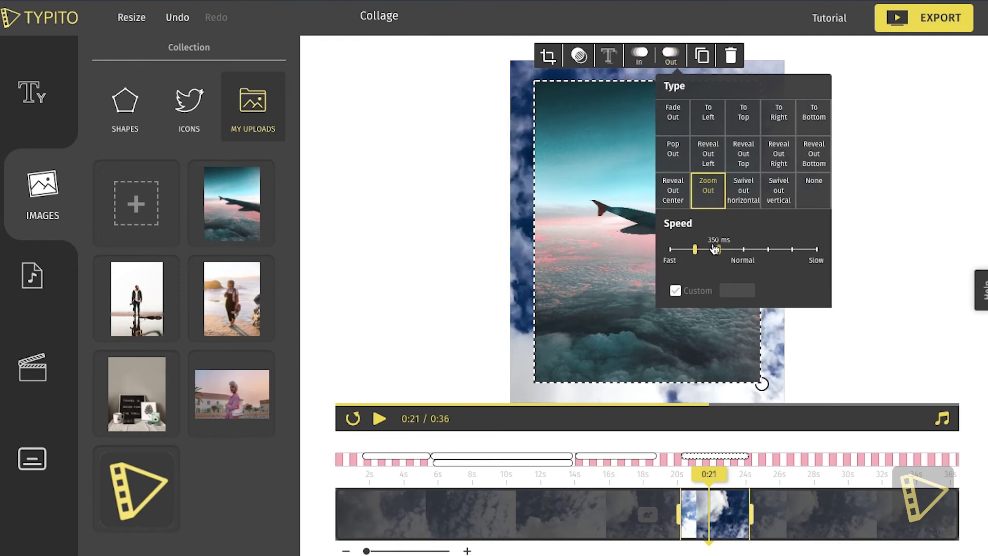
pyautogui.click(669, 464)
# Play the video from 0:19 to preview the slowed entrance and exit of the airplane wing photo.
pyautogui.moveTo(723, 483); pyautogui.dragTo(670, 478)
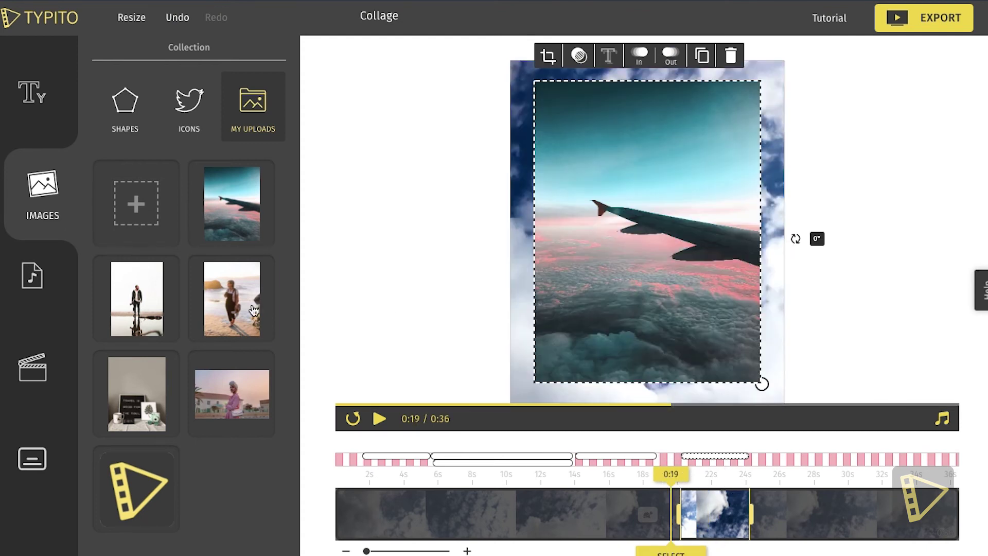
pyautogui.click(377, 421)
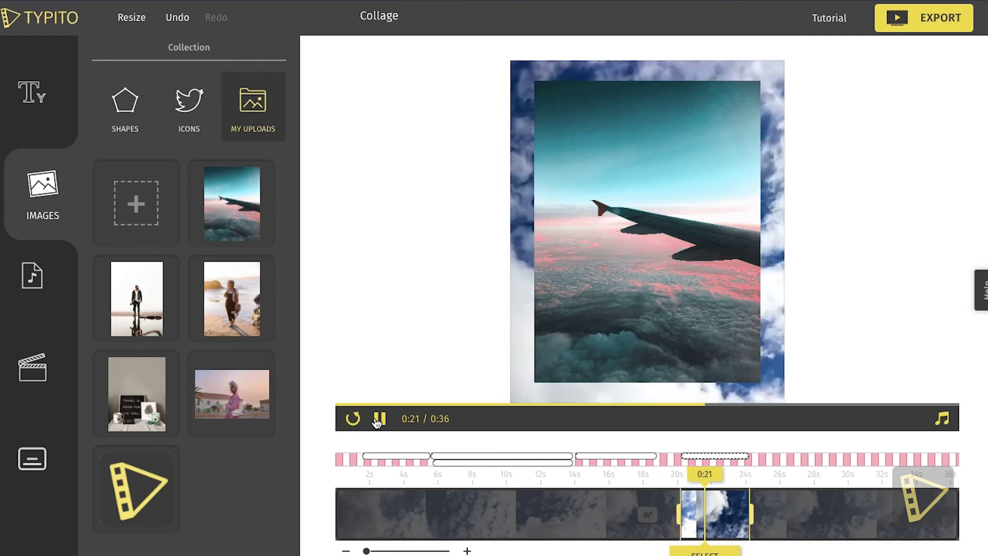
pyautogui.click(464, 280)
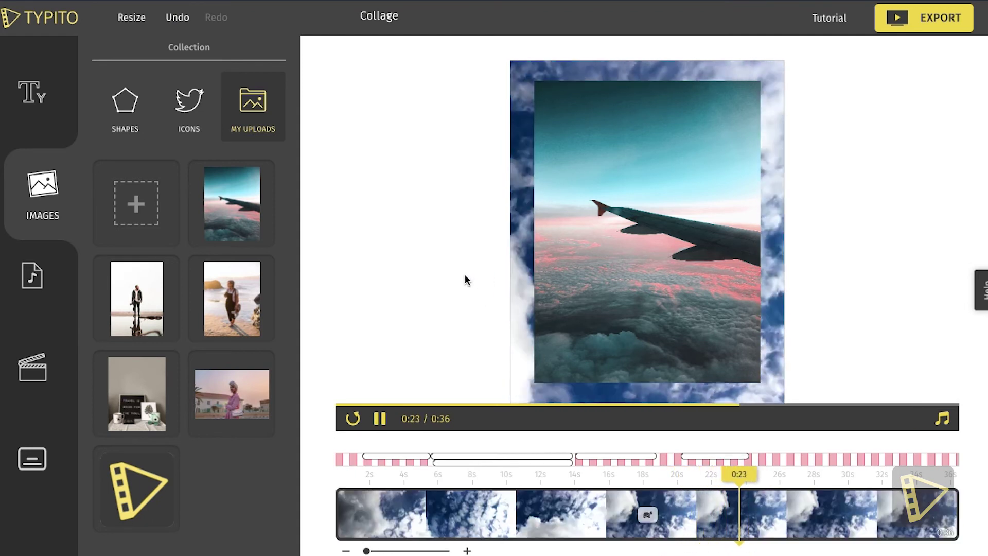
pyautogui.click(380, 419)
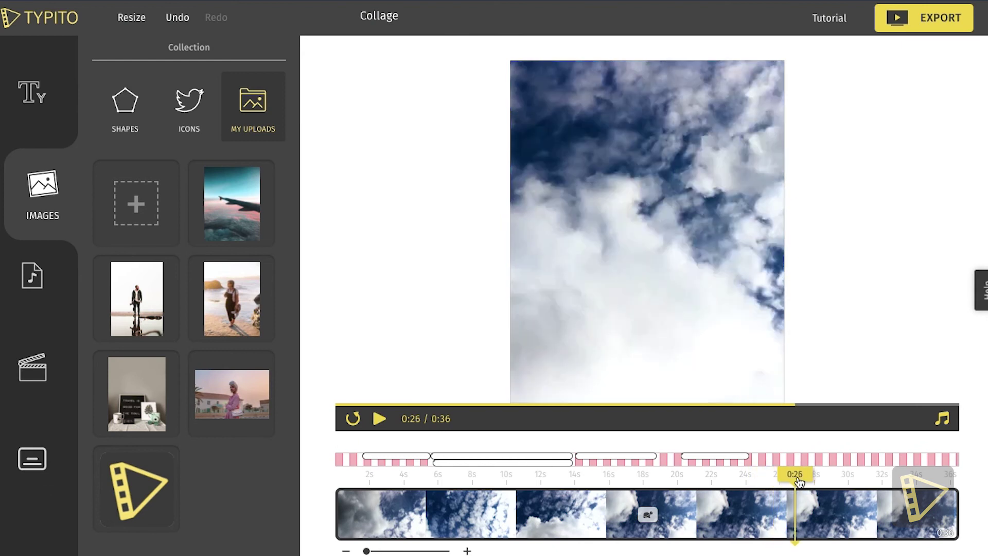
# Add the stylised text template "NASA LAUNCHES INSIGHT SPACECRAFT TO MARS" at the start of the video, 0:00.
pyautogui.moveTo(800, 481); pyautogui.dragTo(289, 484)
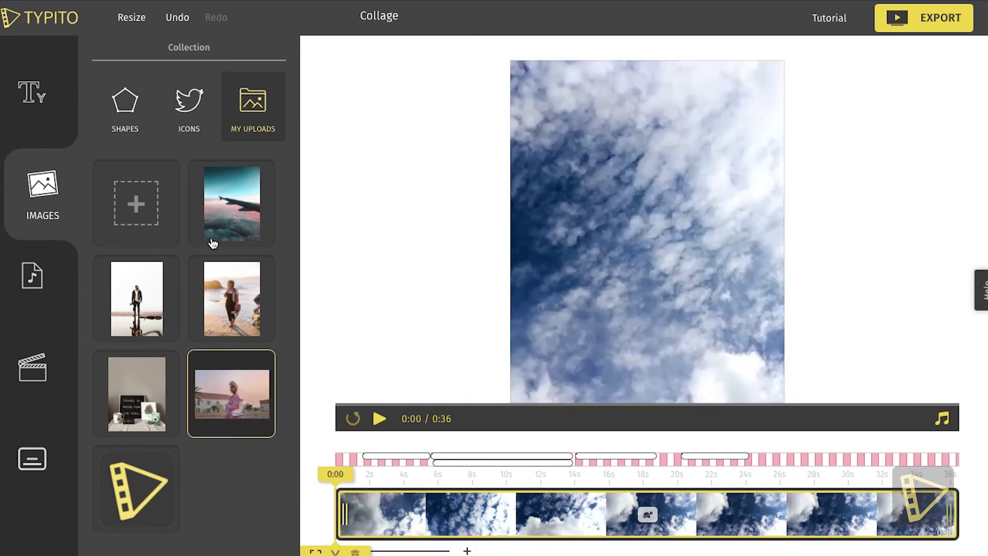
pyautogui.click(41, 126)
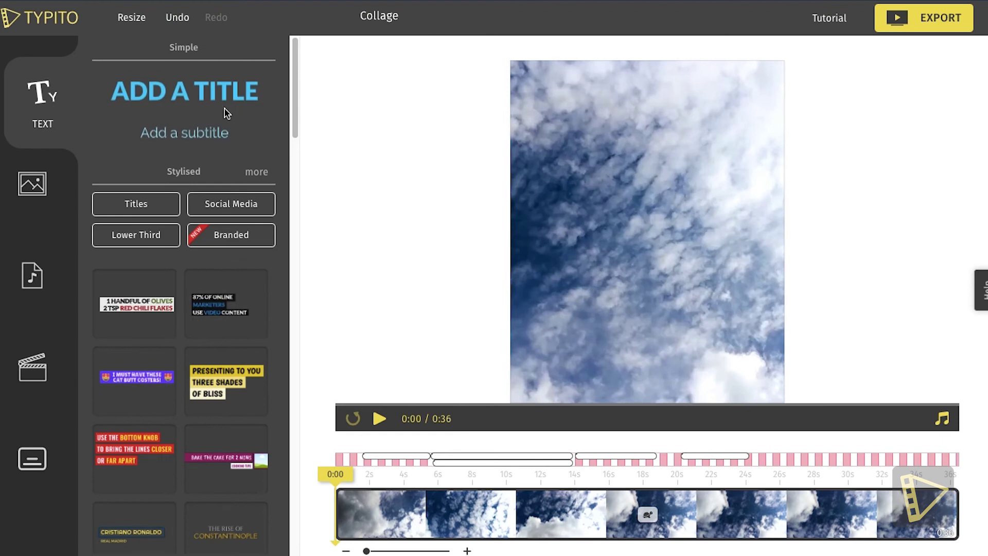
pyautogui.moveTo(294, 125); pyautogui.dragTo(294, 182)
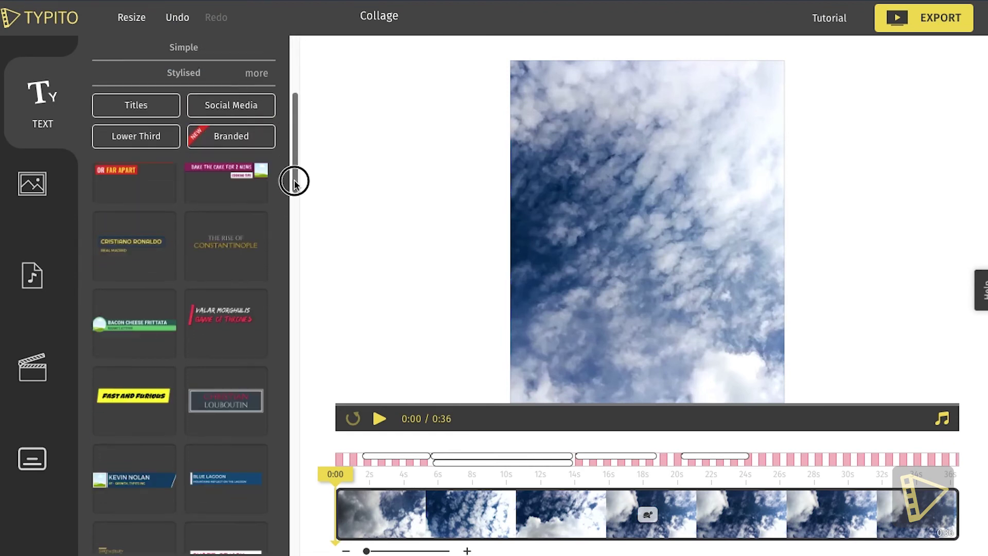
pyautogui.moveTo(294, 145); pyautogui.dragTo(303, 259)
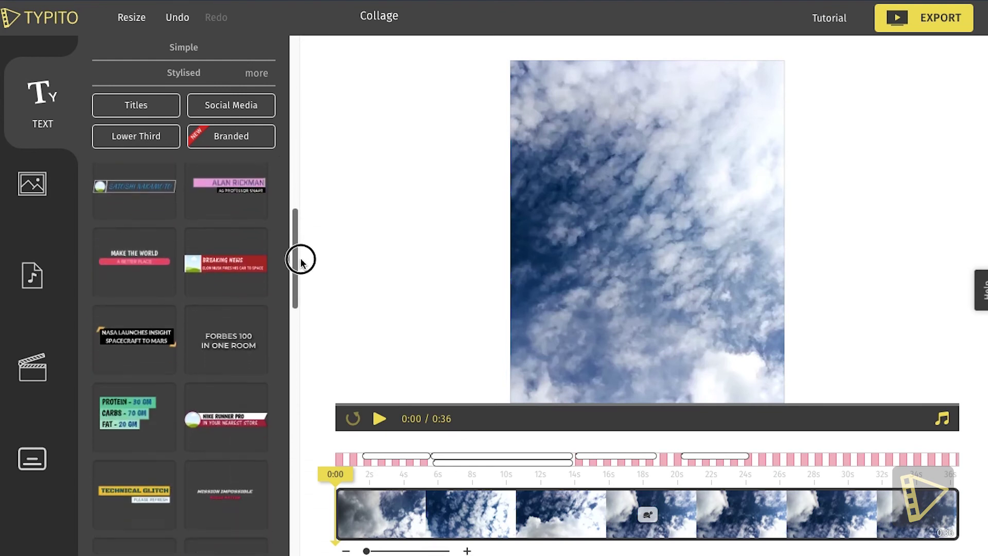
pyautogui.click(128, 325)
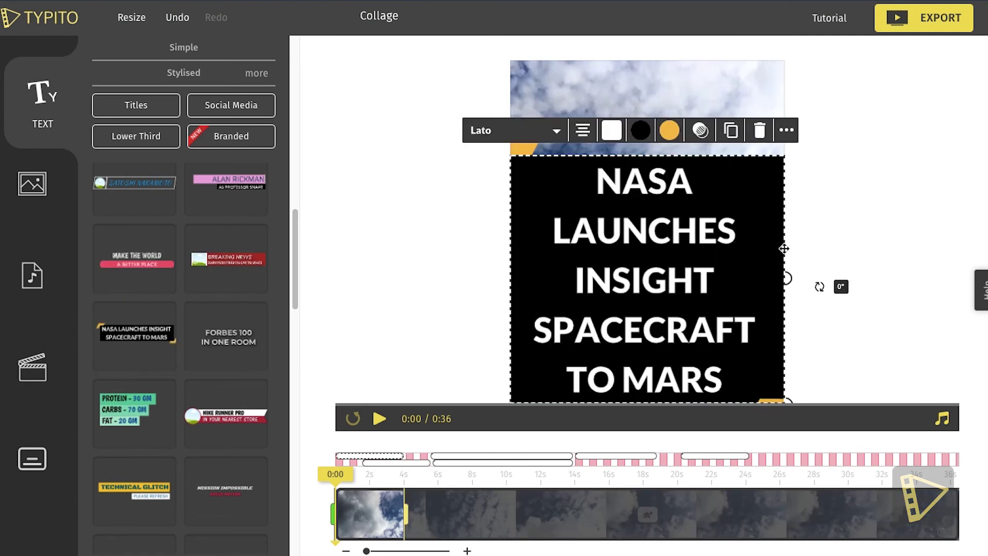
# Shrink the title template to a slim one-line banner in the upper part of the frame and change its text to "SUMMER VACATION".
pyautogui.moveTo(790, 172); pyautogui.dragTo(784, 105)
pyautogui.moveTo(786, 334); pyautogui.dragTo(608, 177)
pyautogui.moveTo(606, 127); pyautogui.dragTo(810, 125)
pyautogui.moveTo(773, 81); pyautogui.dragTo(741, 165)
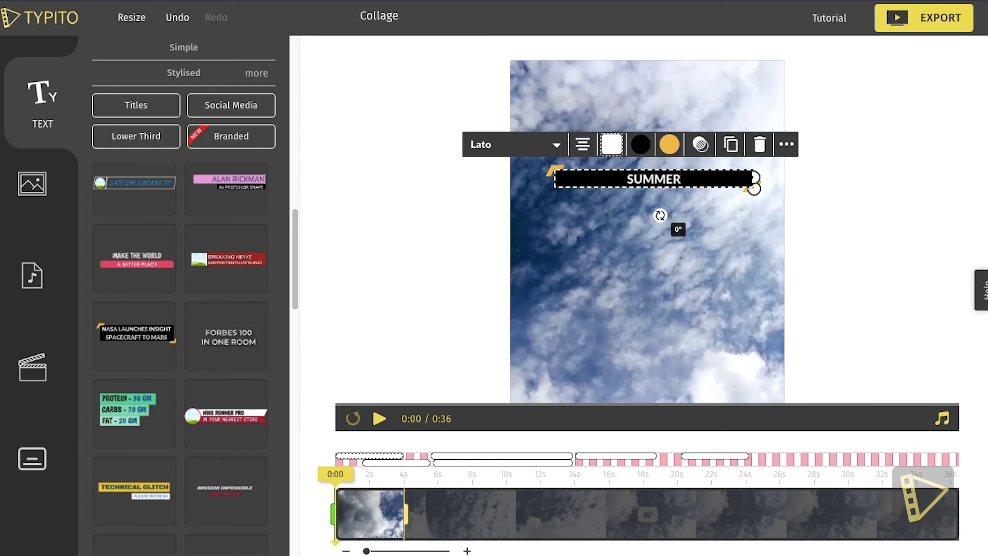
pyautogui.write('TION')
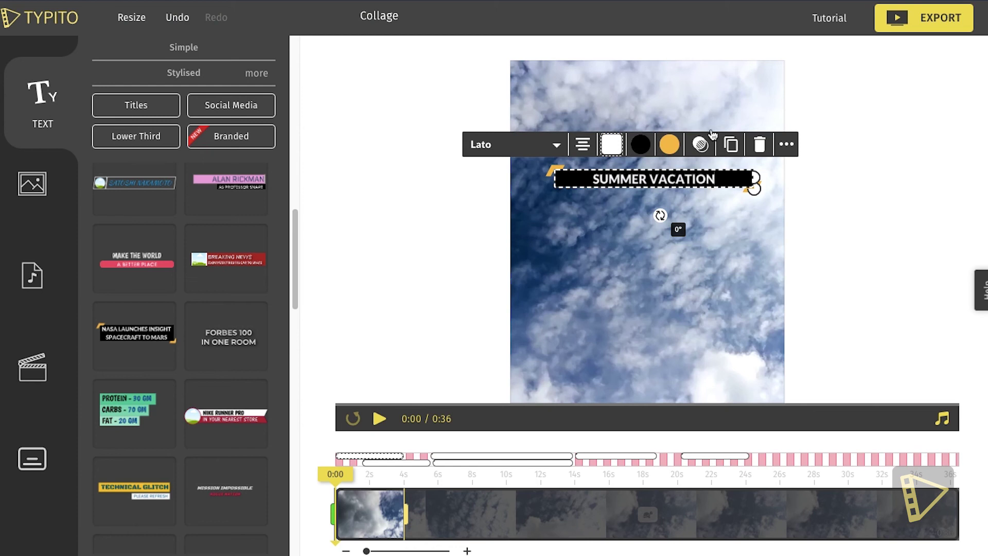
pyautogui.click(858, 144)
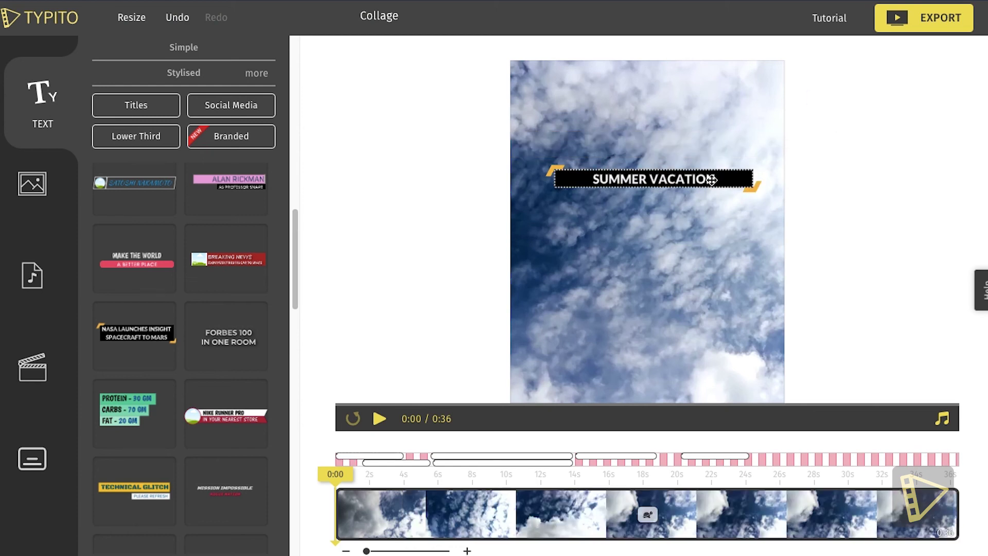
# Enlarge the "SUMMER VACATION" title to span most of the frame's width and centre it horizontally, slightly above mid-height.
pyautogui.click(752, 177)
pyautogui.moveTo(756, 176); pyautogui.dragTo(700, 180)
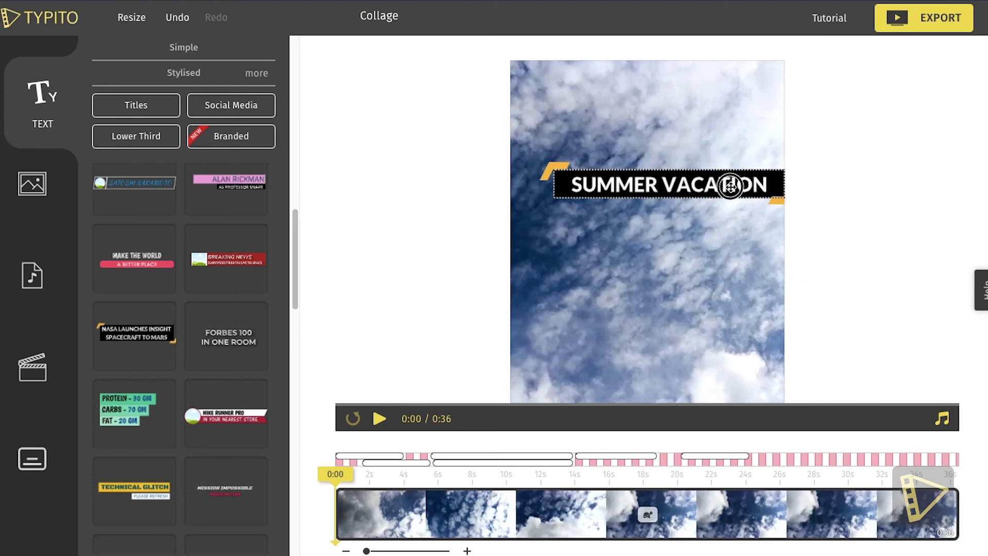
pyautogui.moveTo(732, 183); pyautogui.dragTo(715, 200)
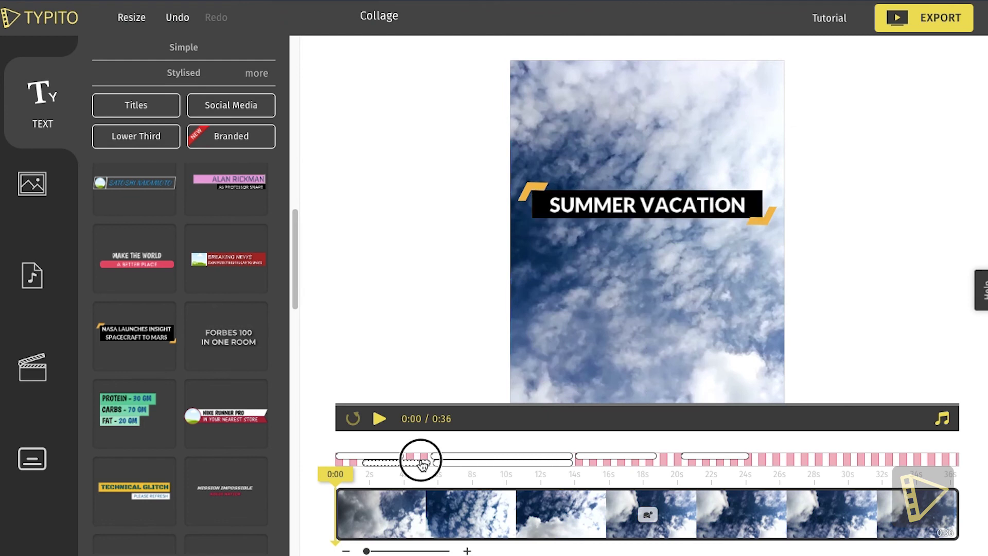
# Shorten the "SUMMER VACATION" title so it ends at about 2 seconds, near the start of the standing man photo.
pyautogui.click(423, 463)
pyautogui.click(481, 454)
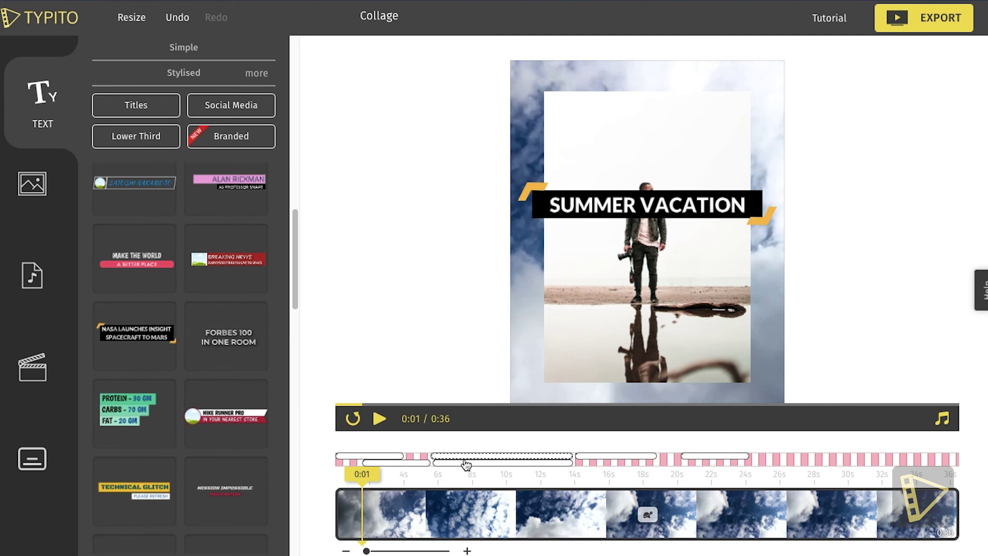
pyautogui.click(394, 461)
pyautogui.moveTo(404, 509); pyautogui.dragTo(372, 509)
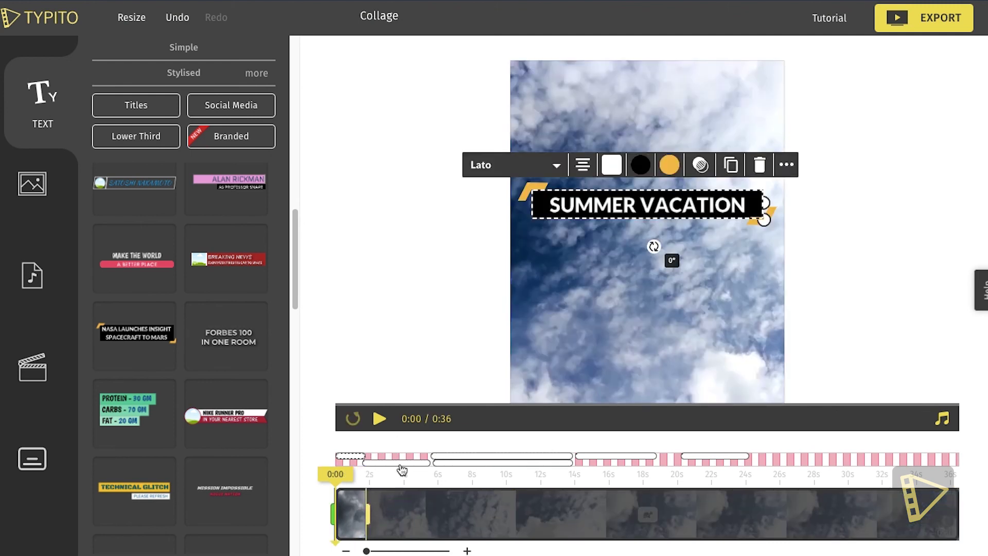
pyautogui.click(407, 464)
# Shift the airplane wing photo to start at about 22 seconds and the beach woman photo to start at about 17 seconds.
pyautogui.click(705, 459)
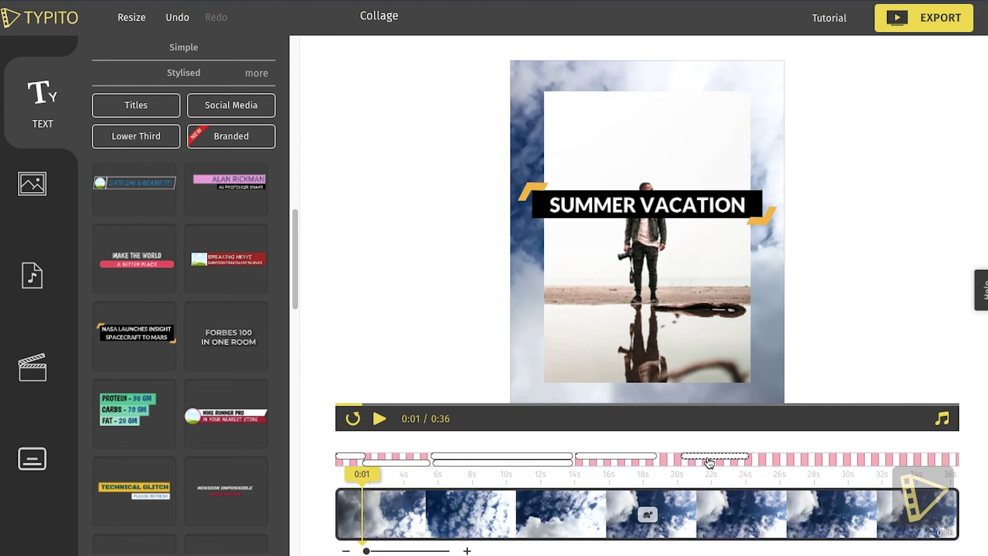
pyautogui.click(709, 462)
pyautogui.moveTo(702, 515); pyautogui.dragTo(728, 514)
pyautogui.click(646, 462)
pyautogui.moveTo(639, 512); pyautogui.dragTo(673, 507)
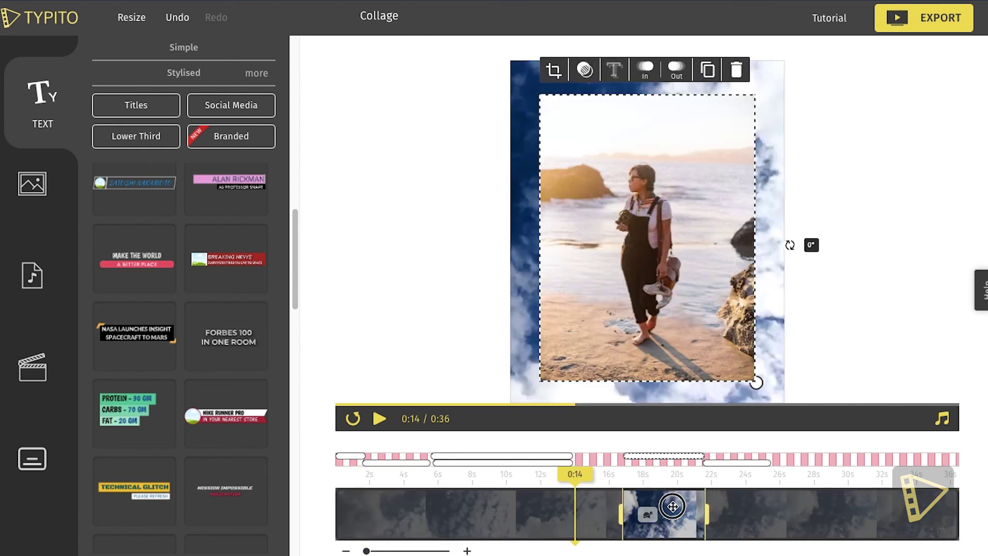
# Shift the "FWD>>" text and the travel letter board photo to start together at about 9 seconds.
pyautogui.click(523, 456)
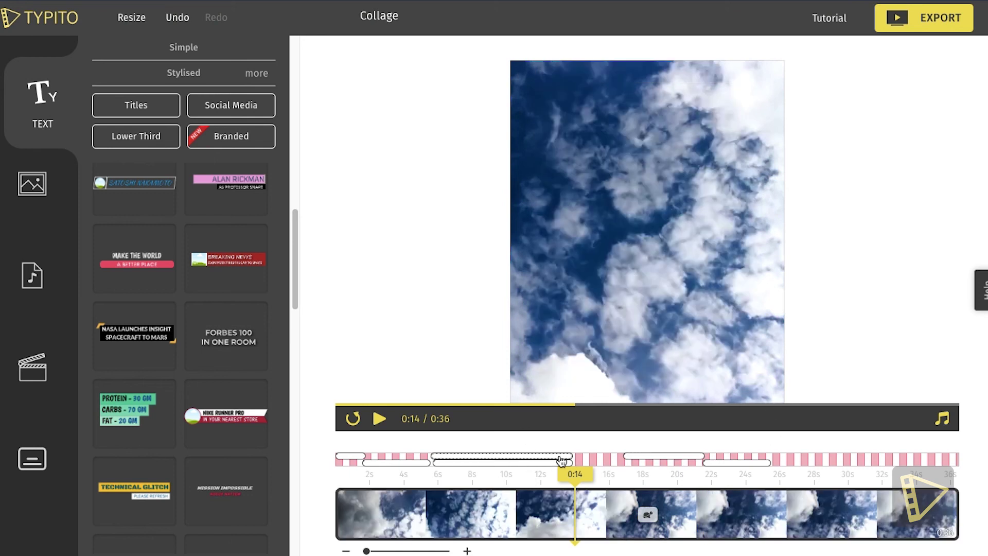
pyautogui.moveTo(575, 525); pyautogui.dragTo(595, 510)
pyautogui.click(592, 458)
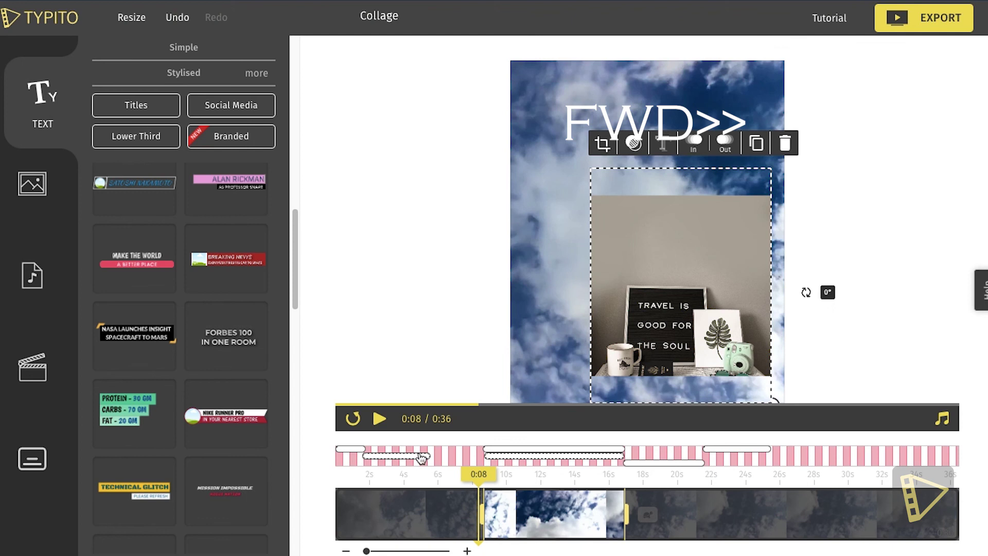
# Move the standing man photo to start at about 5 seconds and extend the "SUMMER VACATION" title up to that point.
pyautogui.click(419, 458)
pyautogui.moveTo(403, 512); pyautogui.dragTo(456, 514)
pyautogui.click(359, 448)
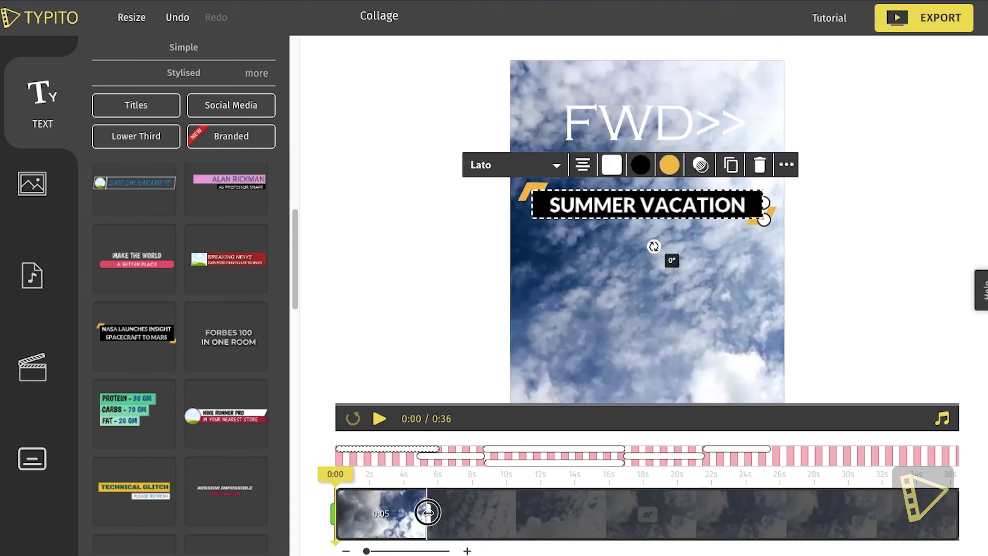
pyautogui.click(436, 355)
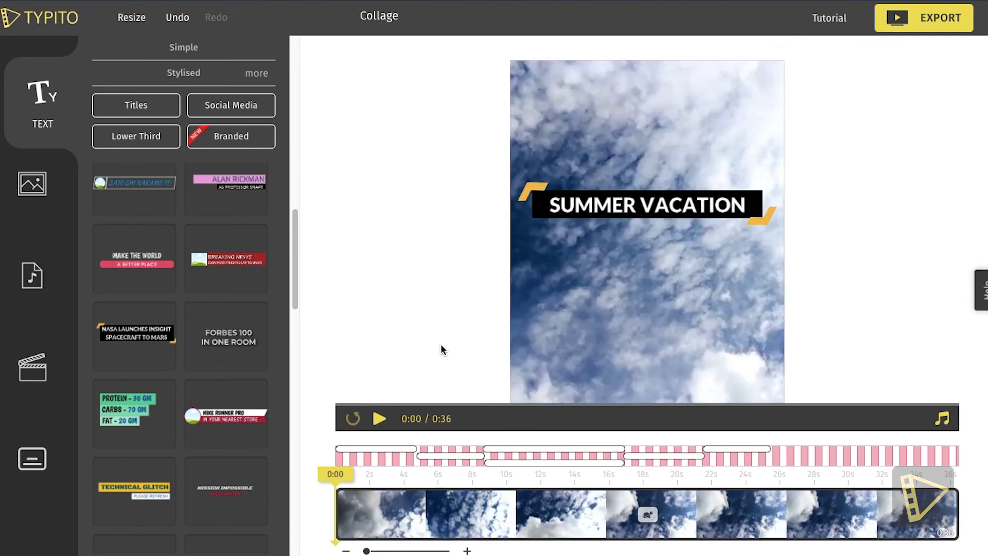
# Preview the retimed collage from the beginning and export the video.
pyautogui.click(379, 419)
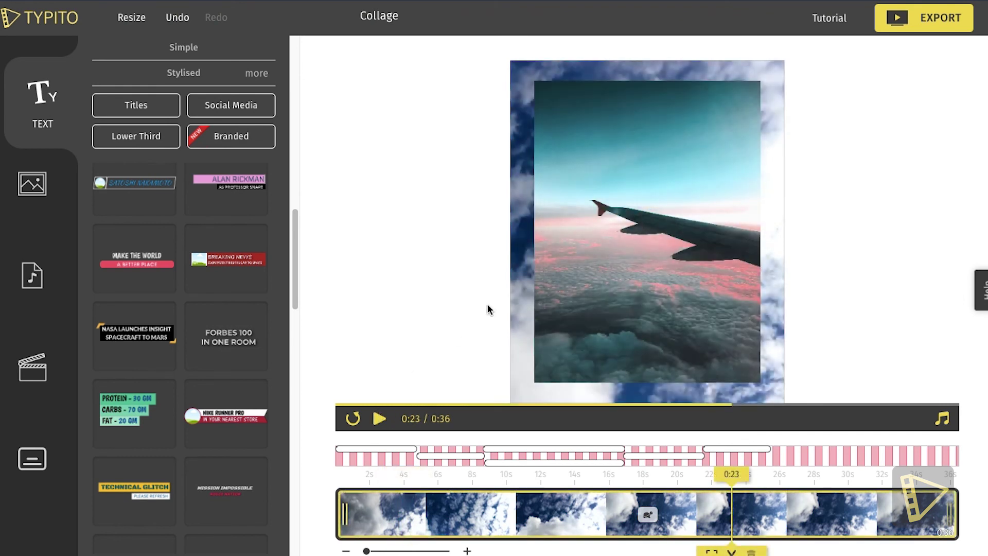
pyautogui.click(913, 17)
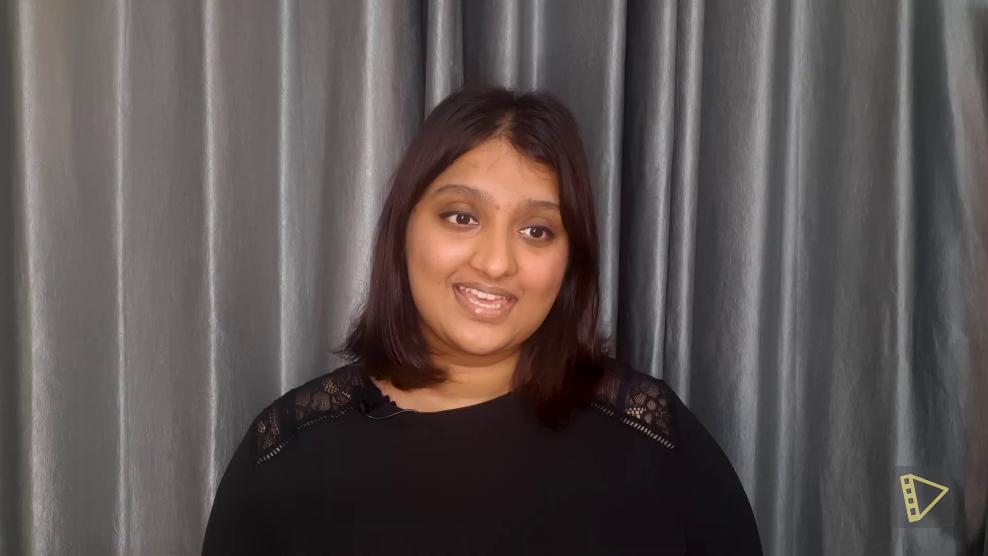